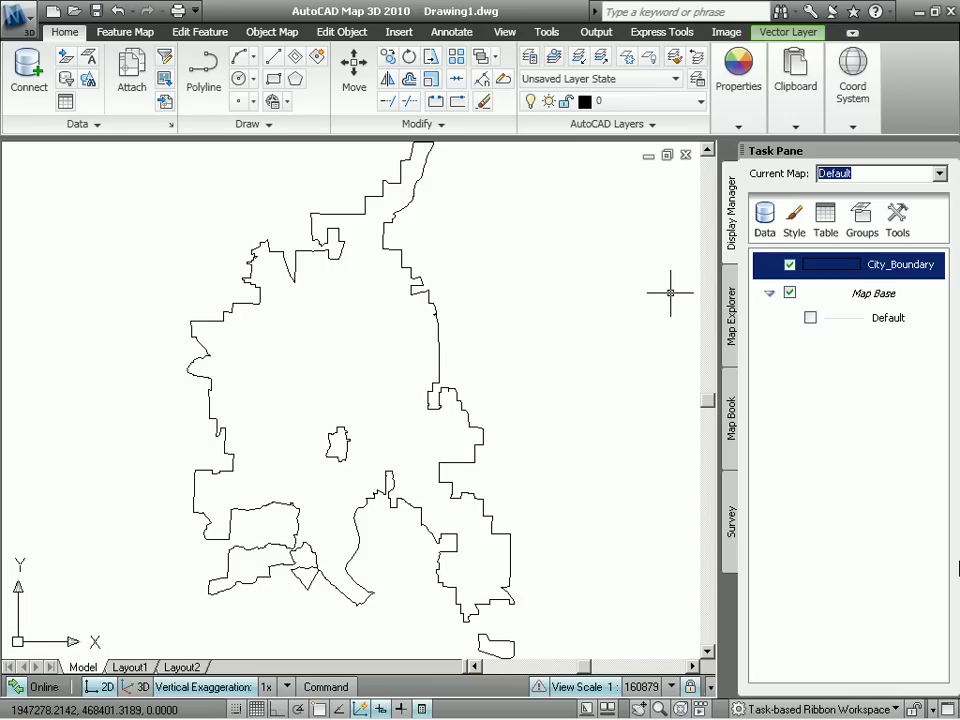
Step: Attach Watermains.dwg from the PROJECTS drive alias as a source drawing of the current map
left_click(731, 315)
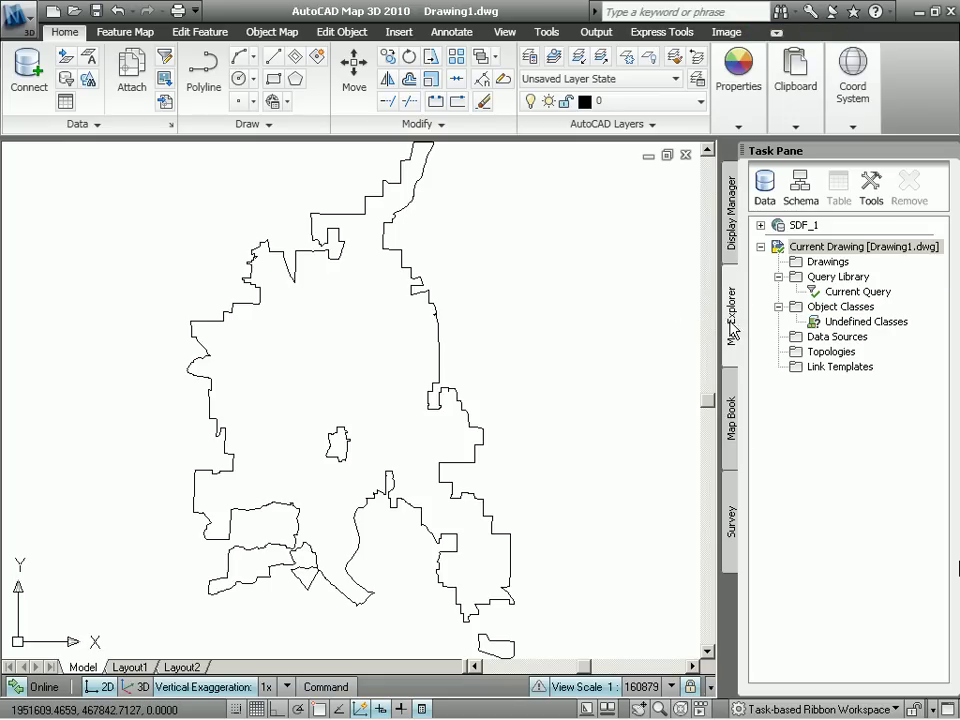
left_click(766, 192)
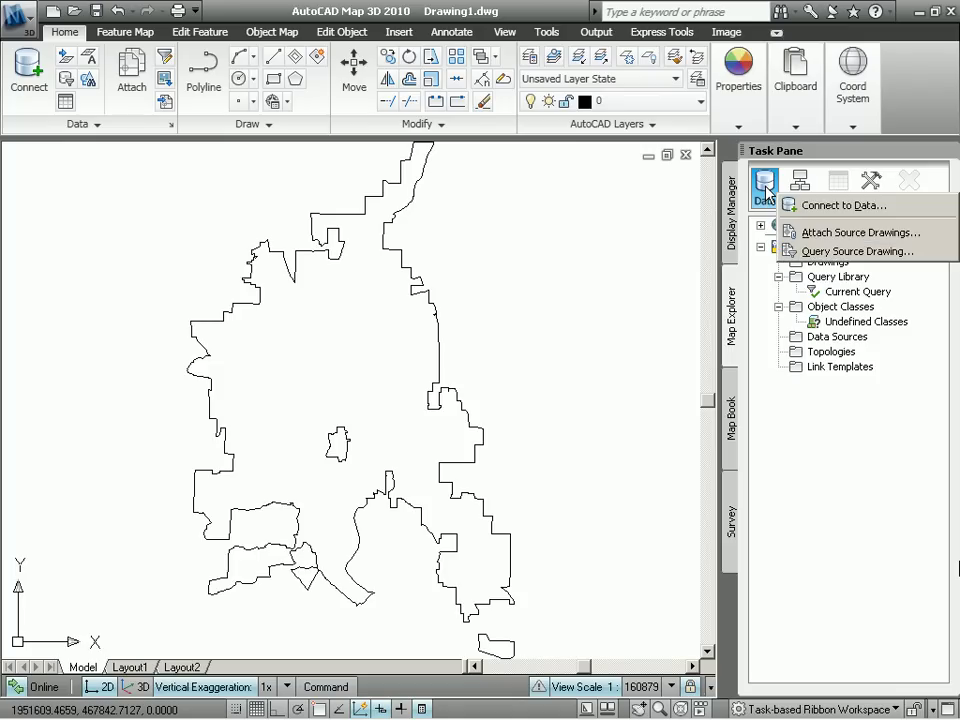
left_click(821, 236)
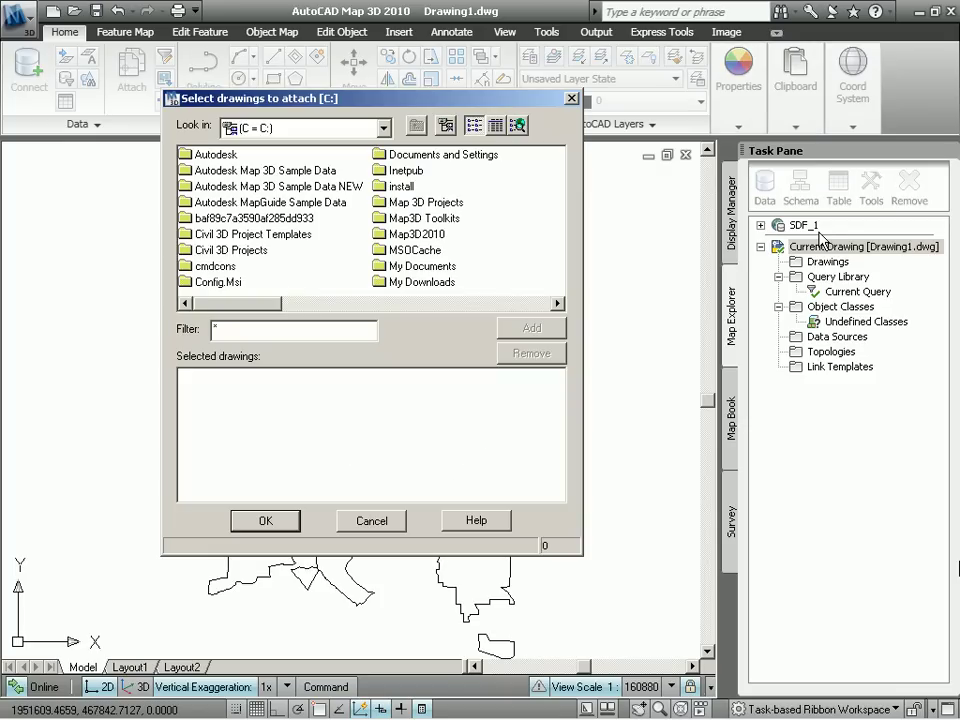
left_click(384, 129)
left_click(381, 156)
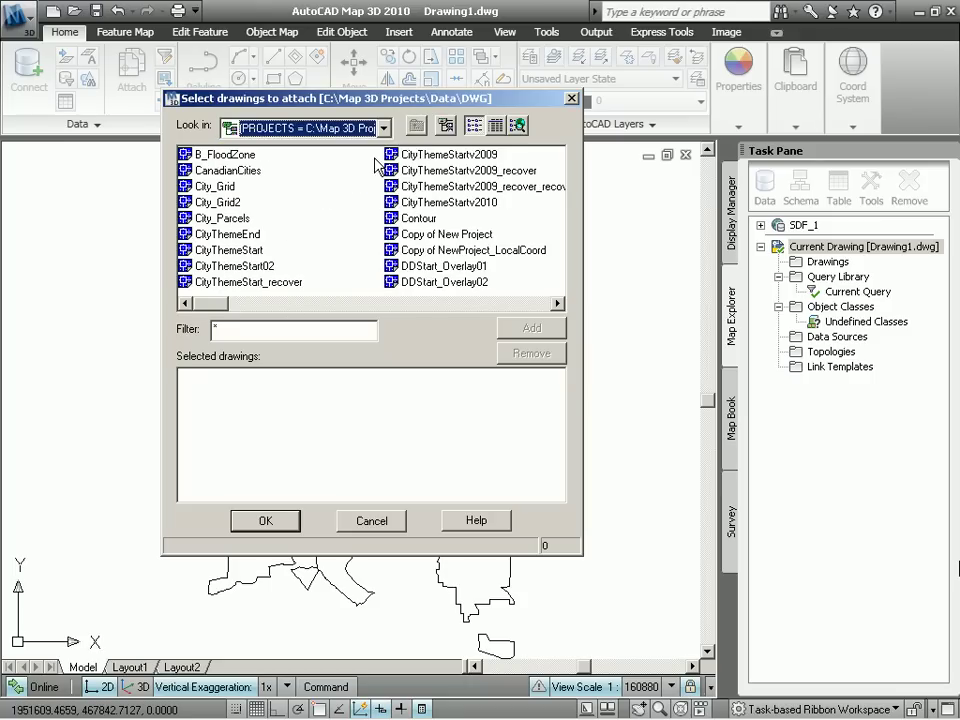
left_click_drag(285, 304, 587, 274)
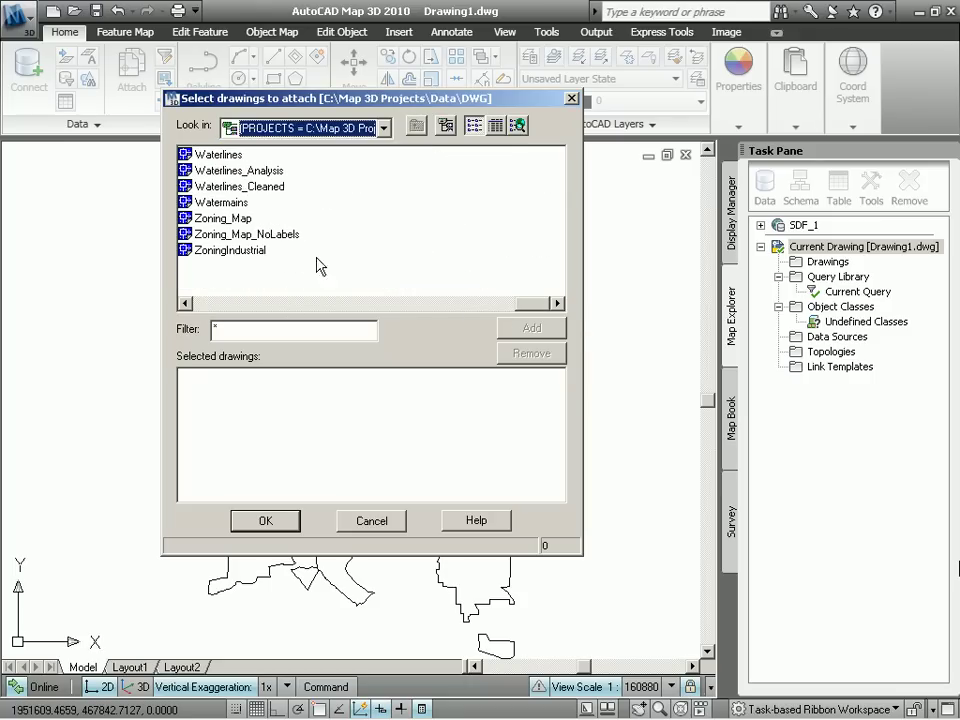
left_click(220, 202)
left_click(521, 327)
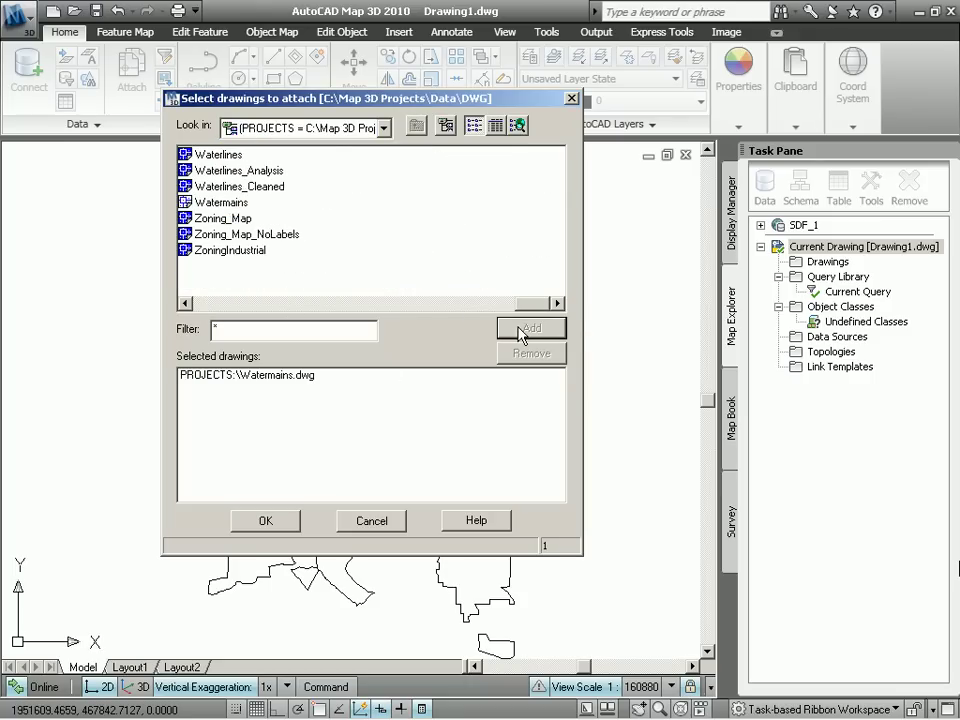
left_click(266, 521)
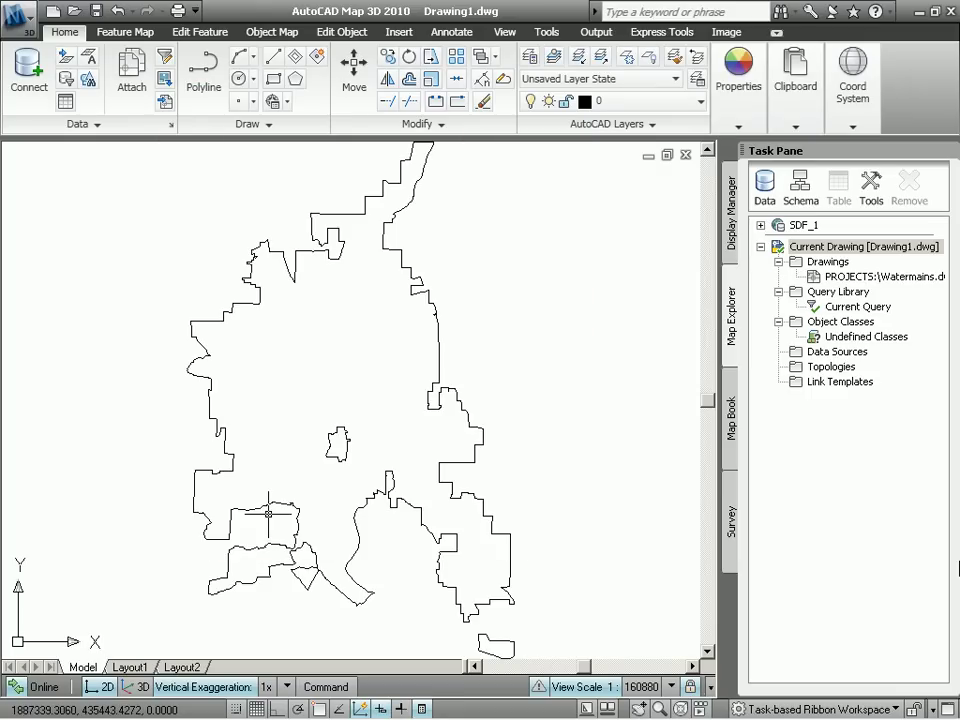
Step: Define a query on the attached drawing with location condition All, execute it in Preview mode, and clear the preview with a redraw
left_click(851, 309)
double_click(871, 314)
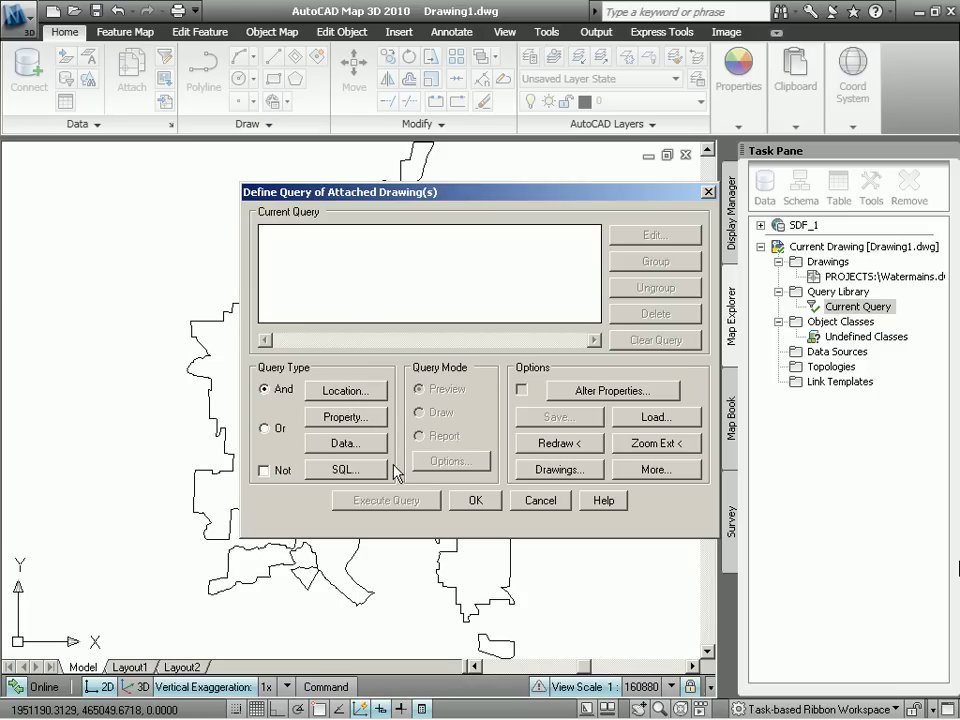
left_click(371, 393)
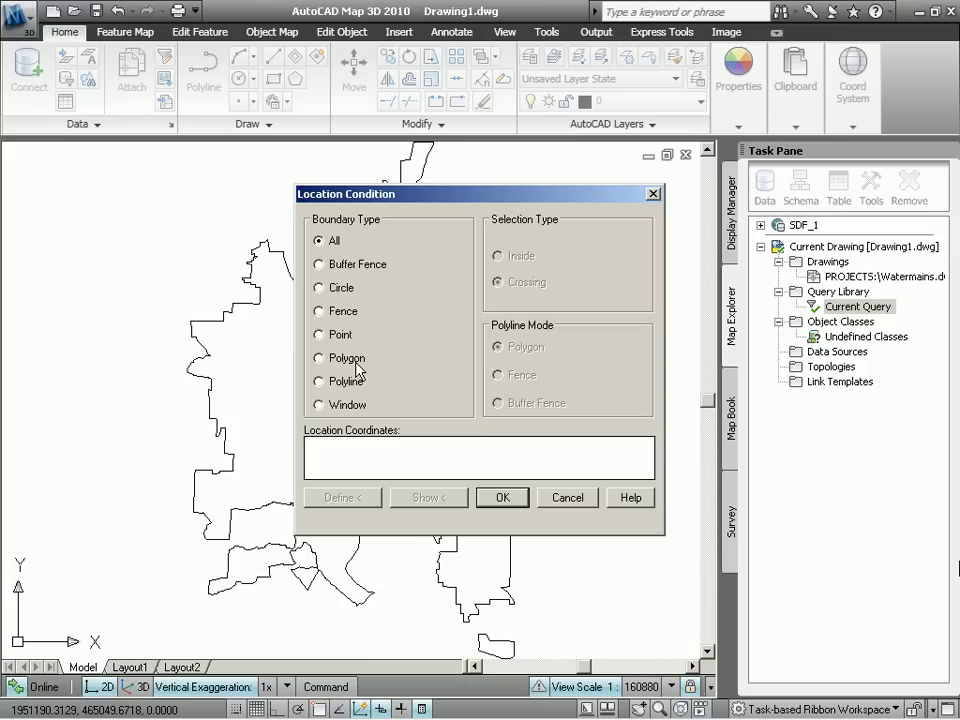
left_click(501, 498)
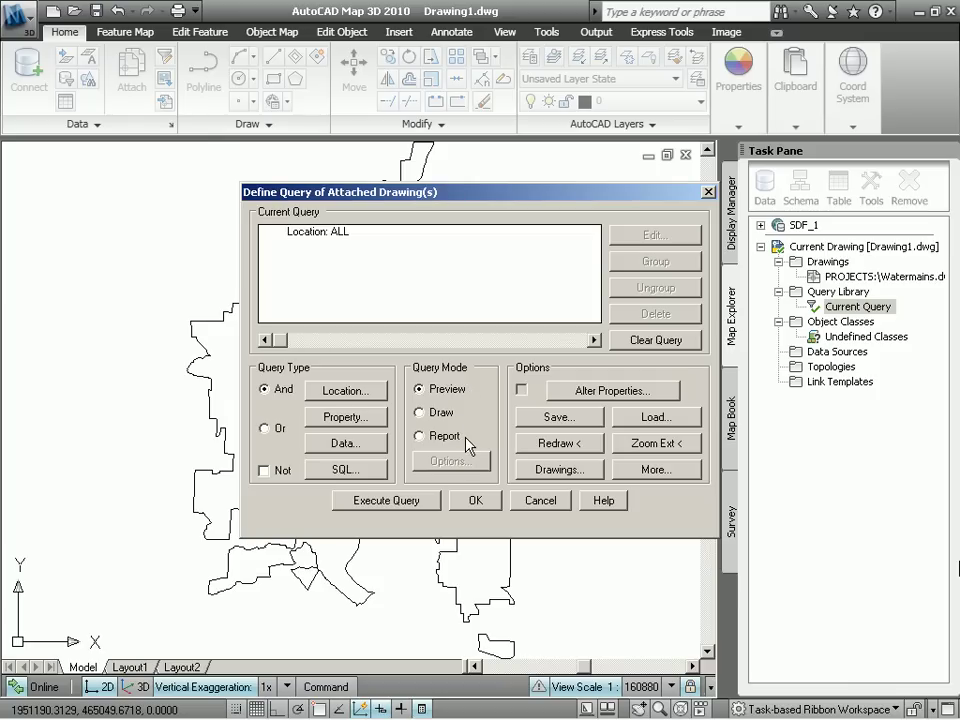
left_click(420, 500)
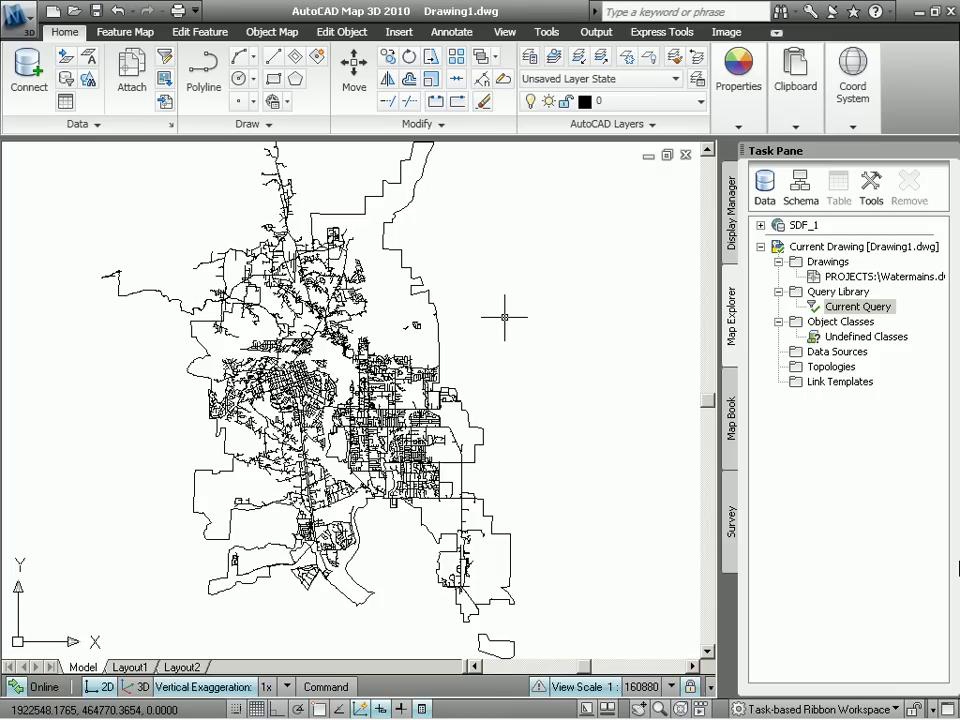
type("redraw")
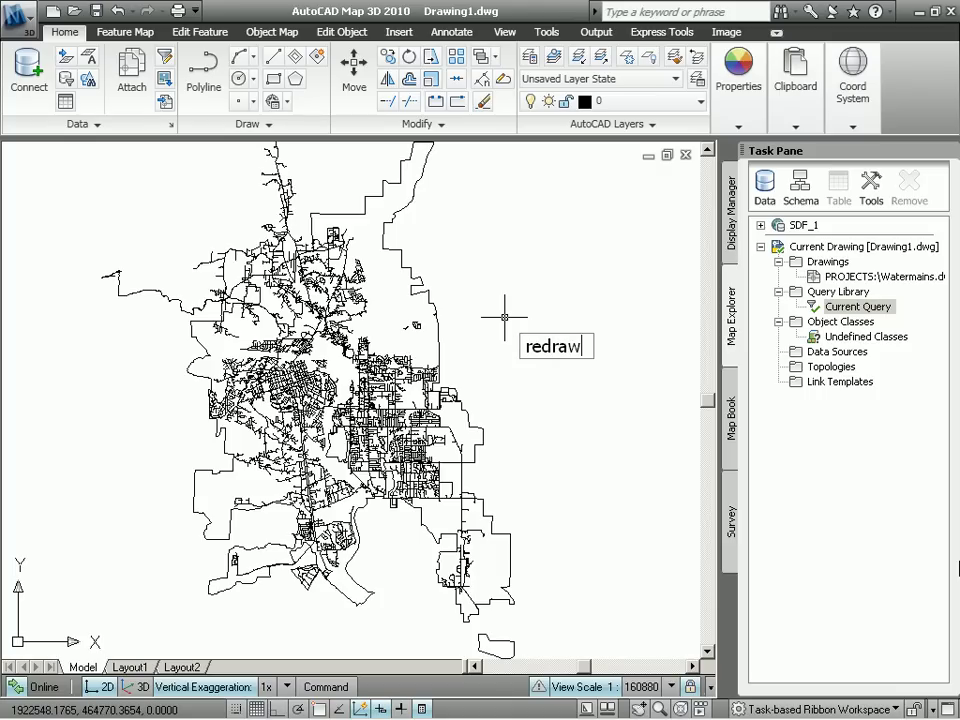
key("Return")
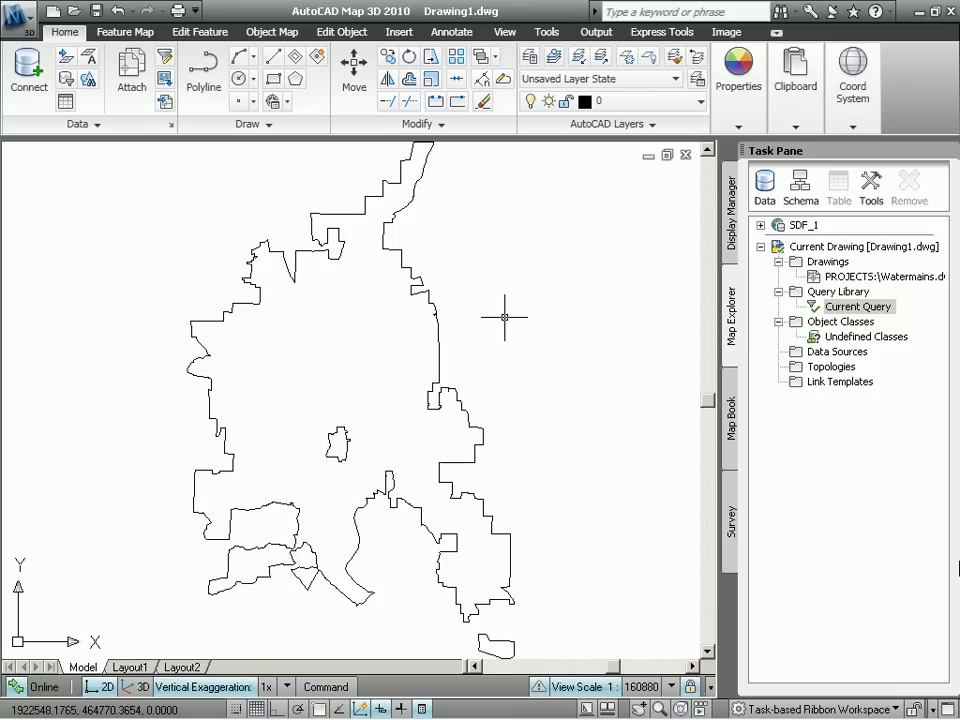
Step: Add the property condition Layer = CAST IRON to the current query and execute it in Draw mode
double_click(840, 309)
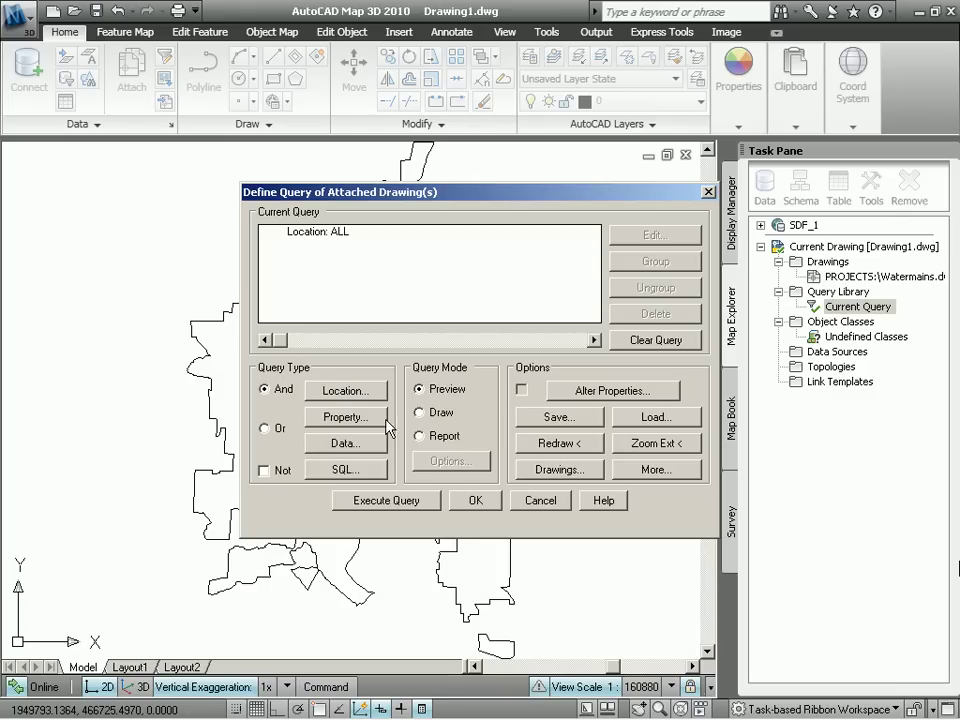
left_click(346, 417)
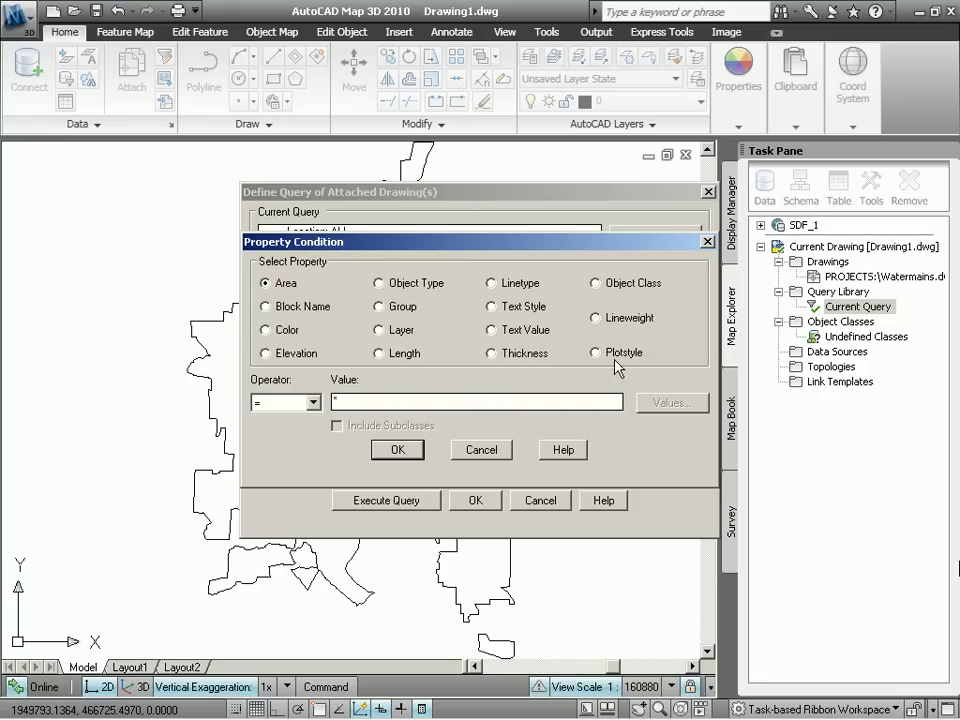
left_click(379, 330)
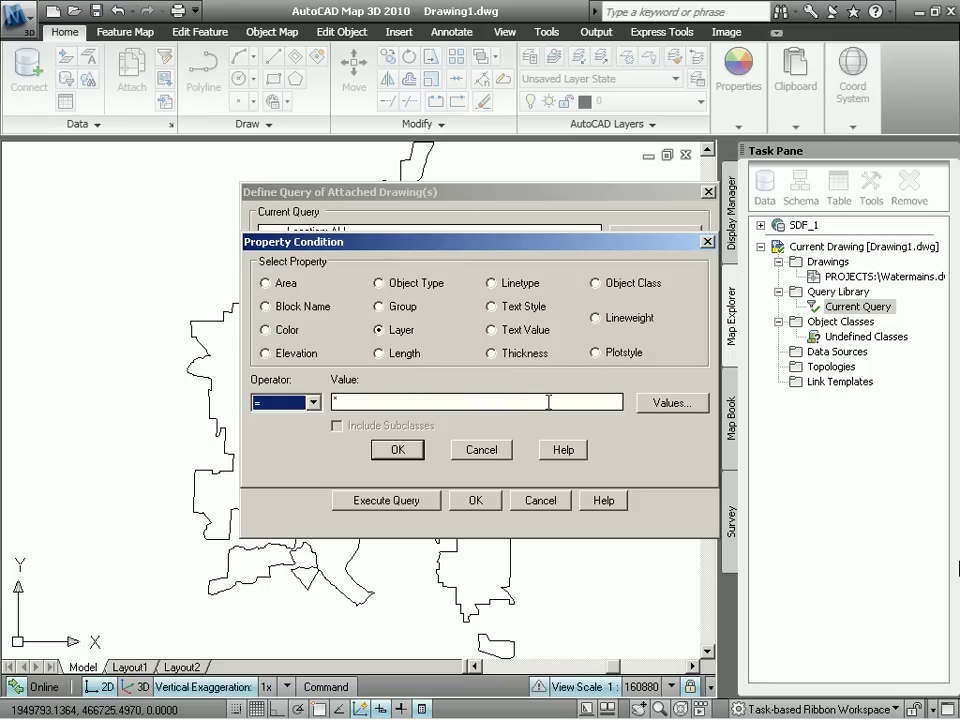
left_click(664, 404)
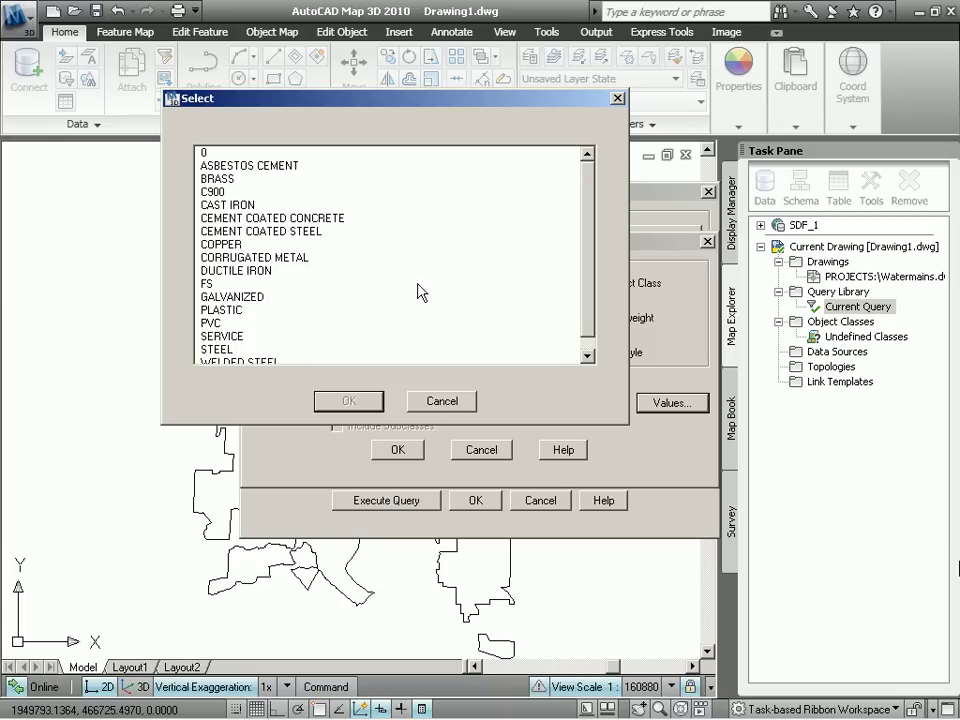
scroll(587, 300, "down", 1)
scroll(591, 221, "up", 1)
left_click(237, 205)
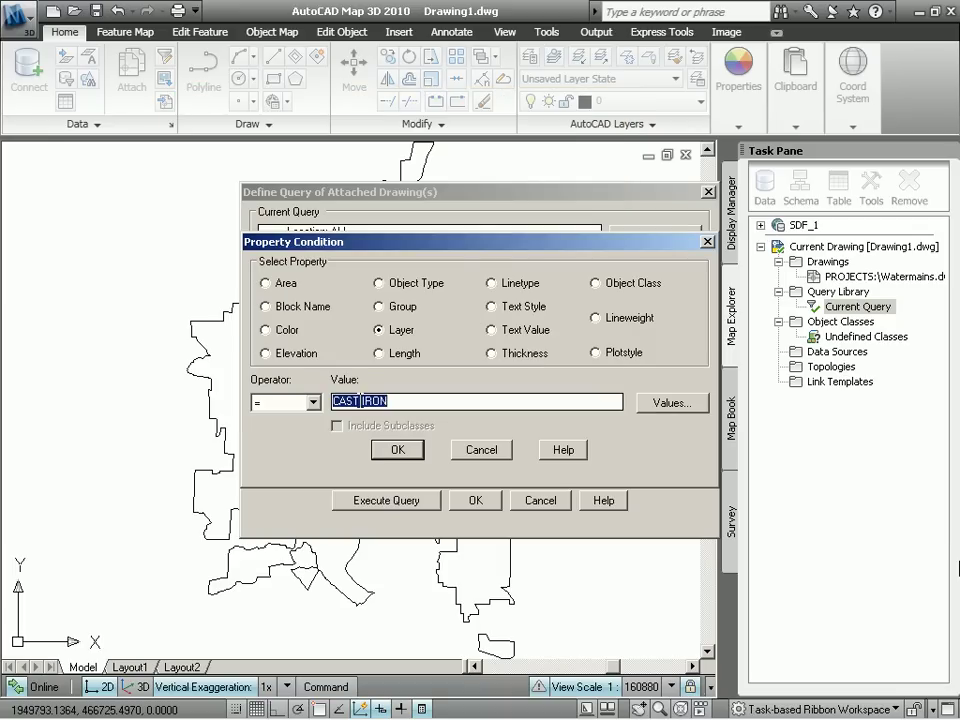
left_click(404, 450)
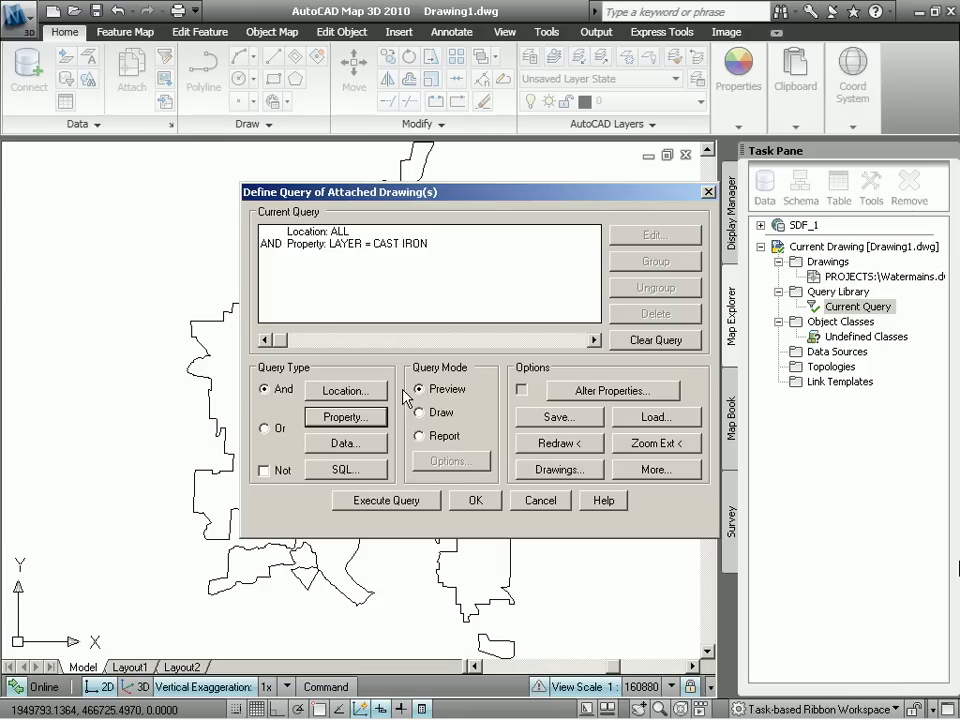
left_click(419, 412)
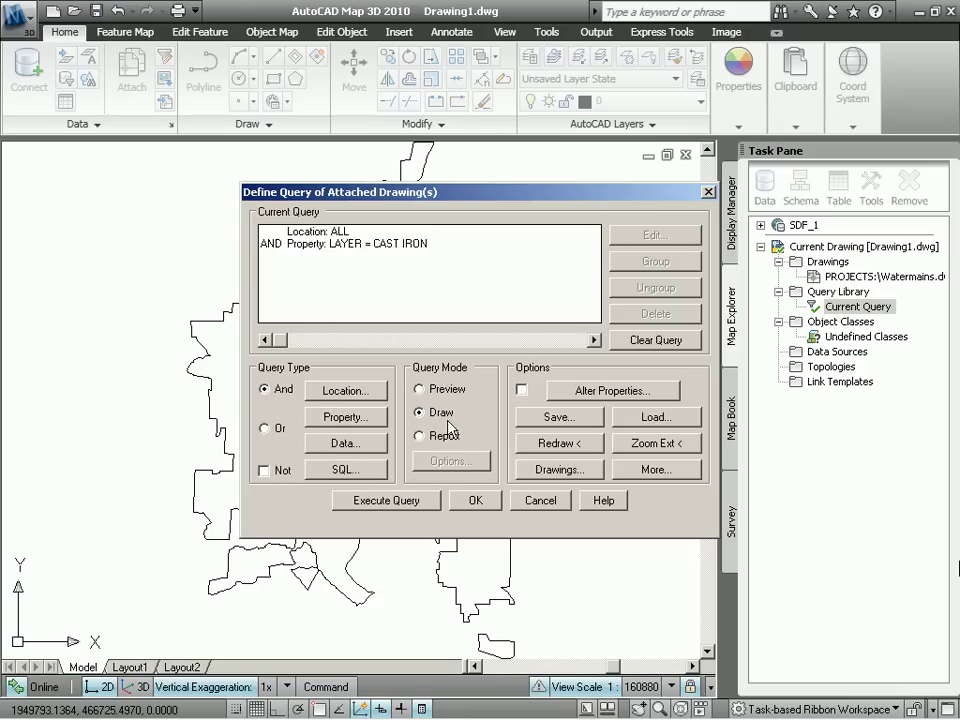
left_click(410, 500)
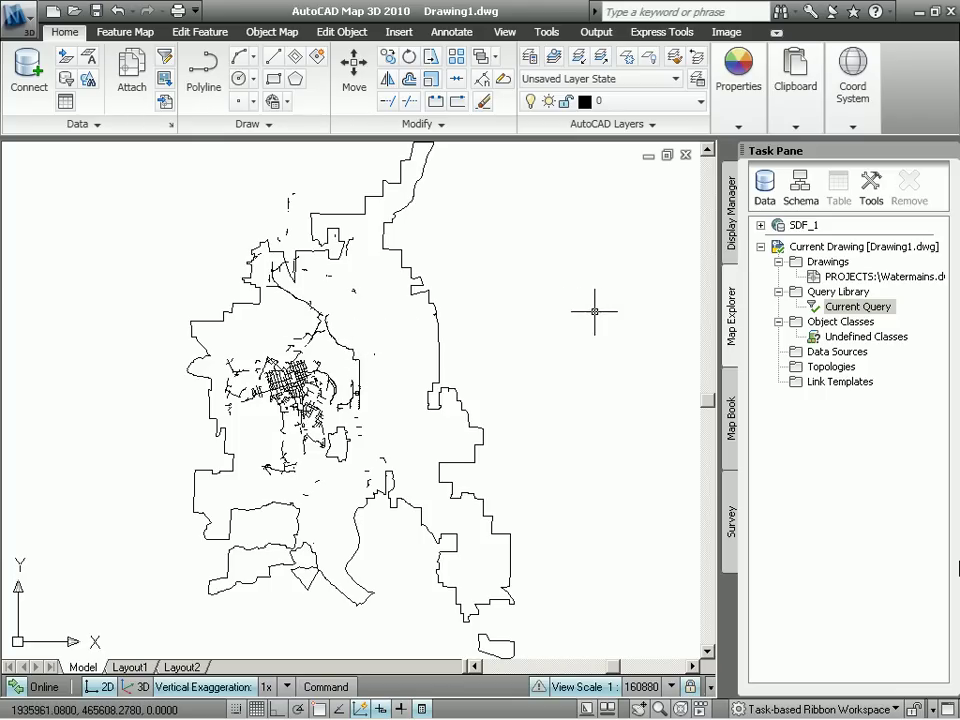
Step: Switch the current query to Report mode and add the SIZE field of the waterlines object data to the report template
double_click(840, 308)
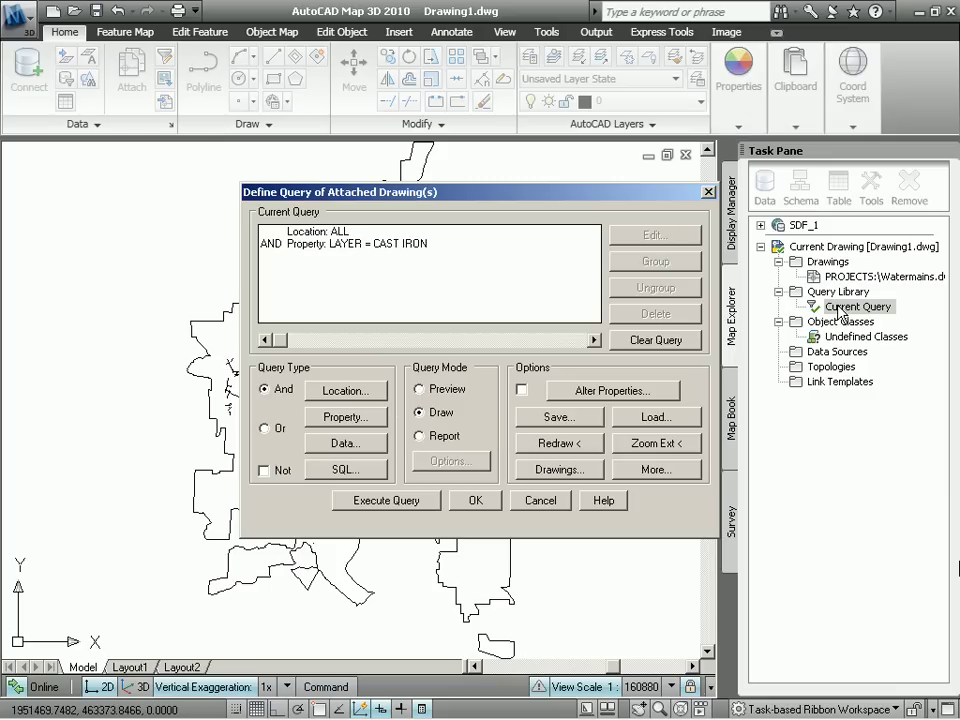
left_click(420, 436)
left_click(458, 462)
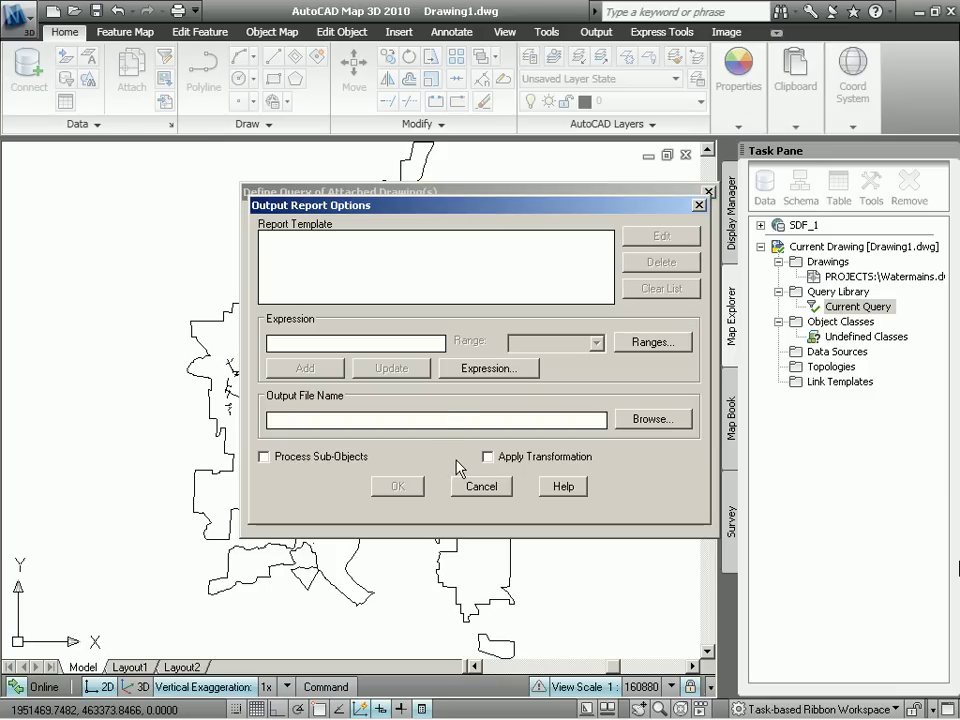
left_click(478, 369)
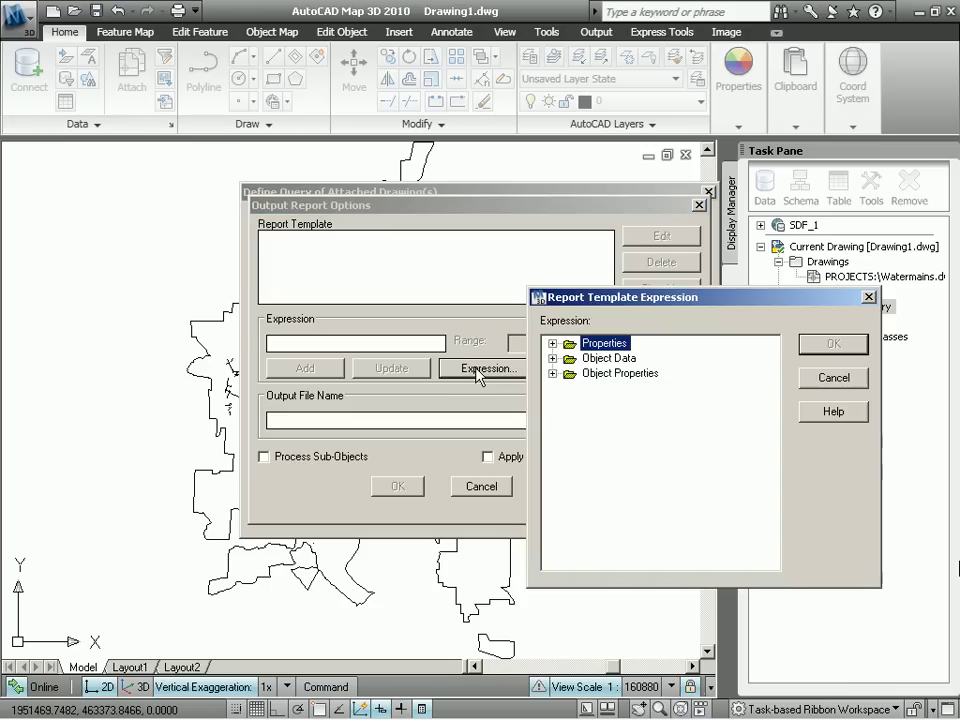
left_click(552, 358)
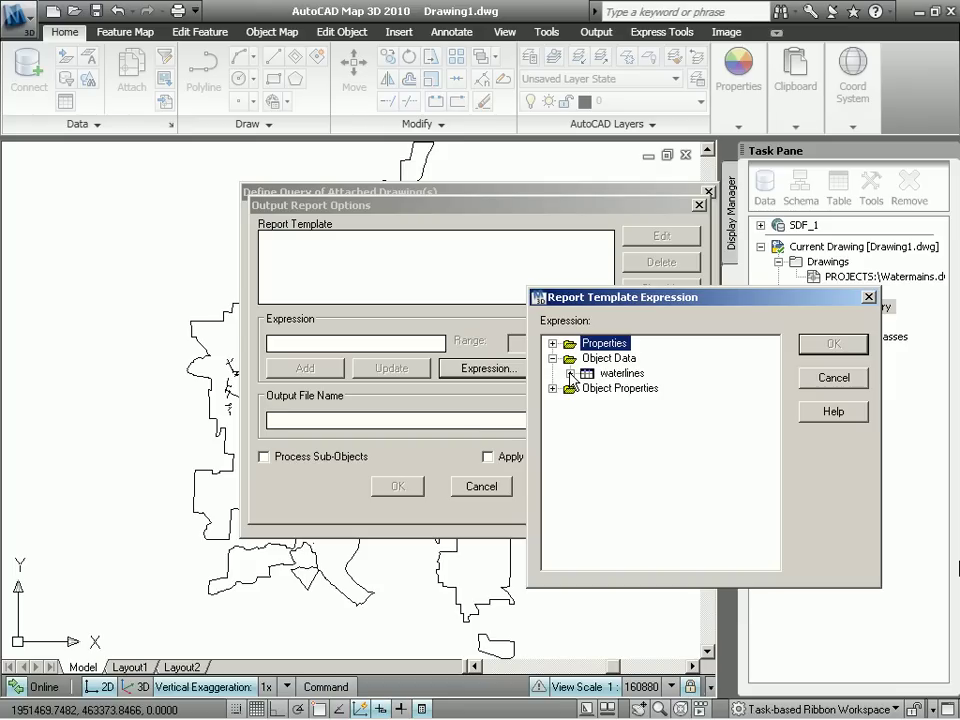
left_click(568, 373)
left_click(627, 403)
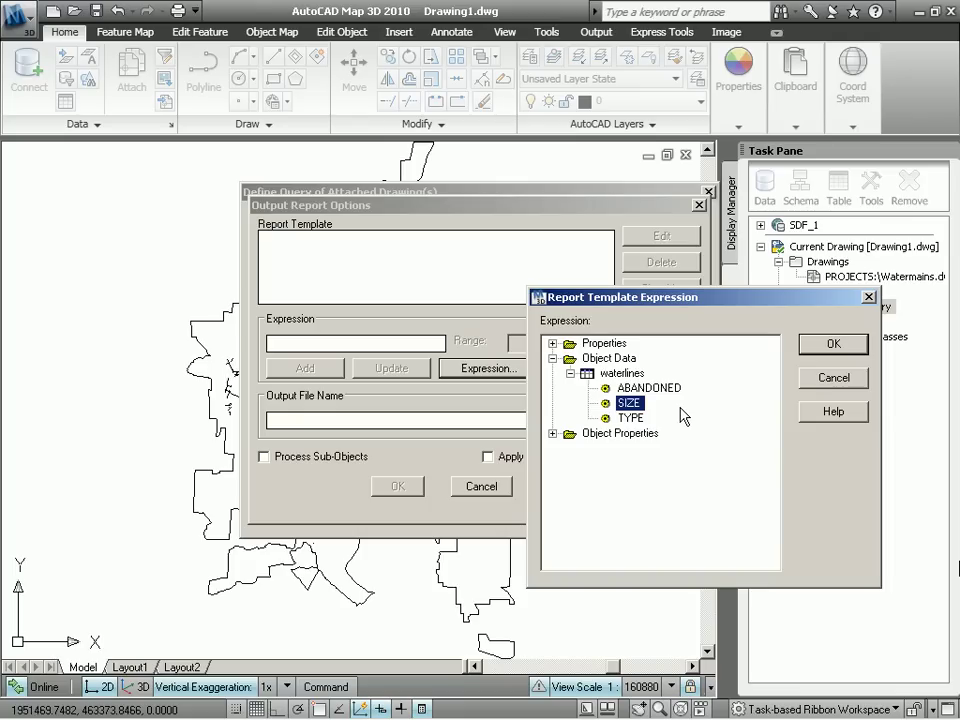
left_click(833, 345)
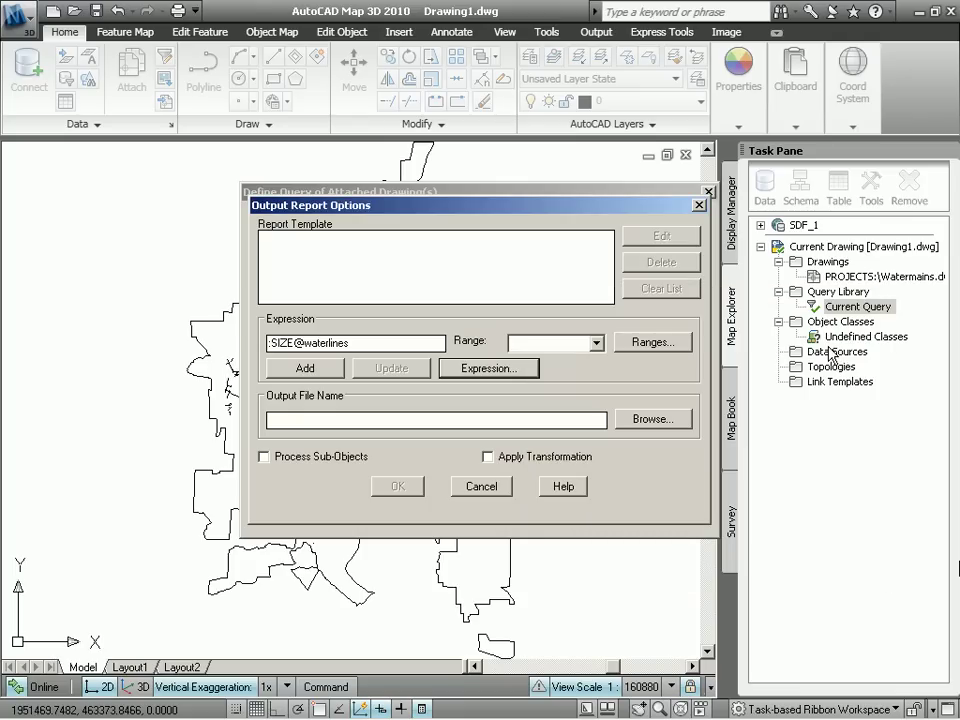
left_click(307, 369)
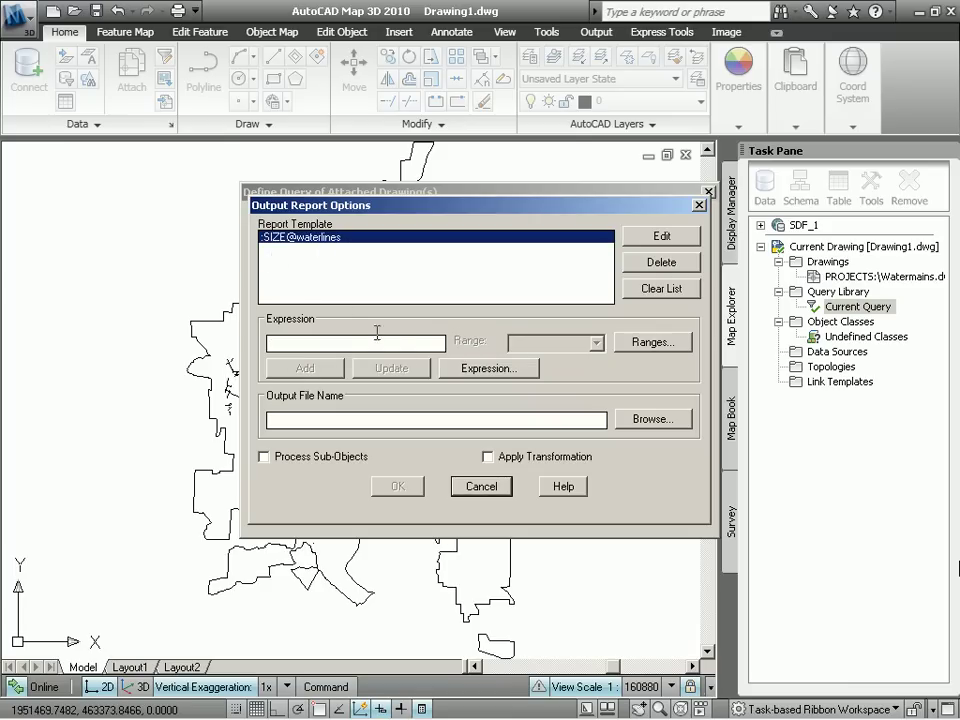
Step: Add the LENGTH object property to the report template
left_click(469, 373)
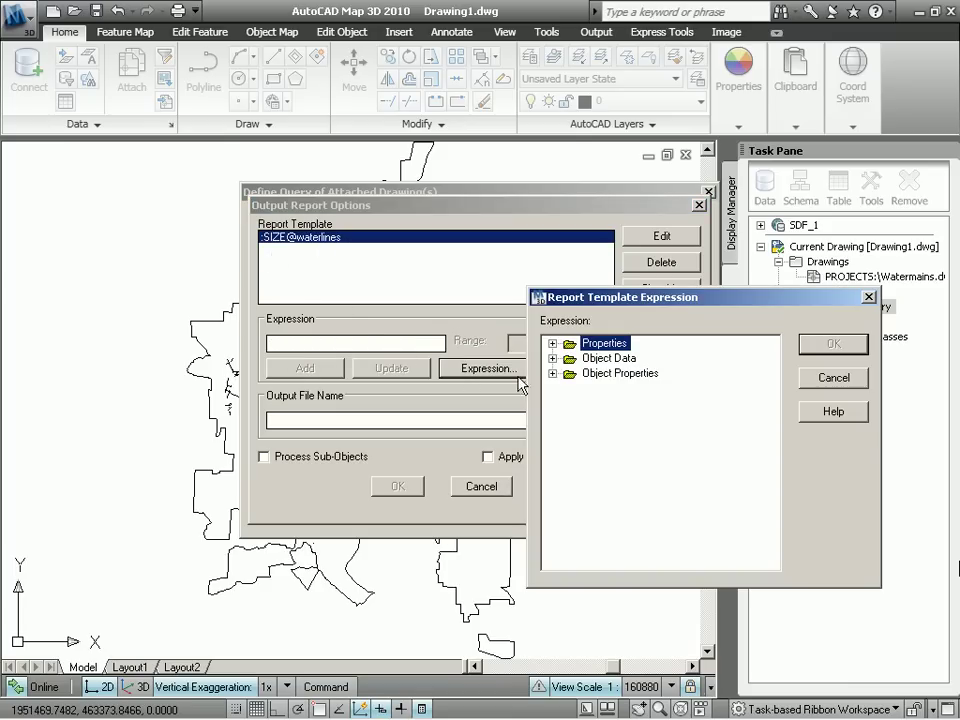
left_click(552, 343)
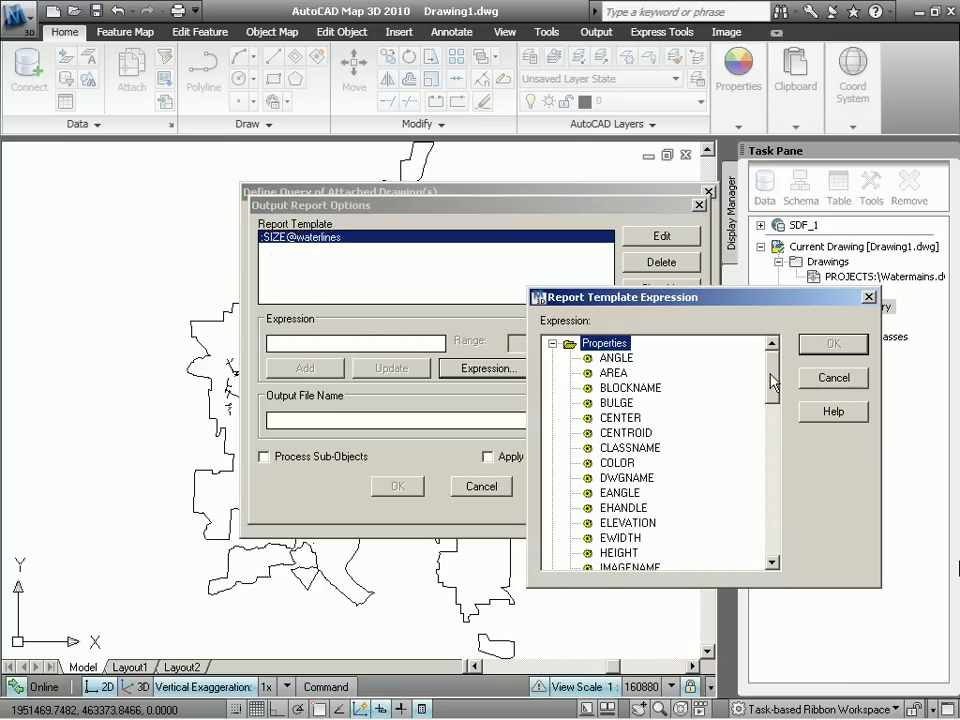
left_click_drag(774, 385, 774, 416)
left_click(626, 493)
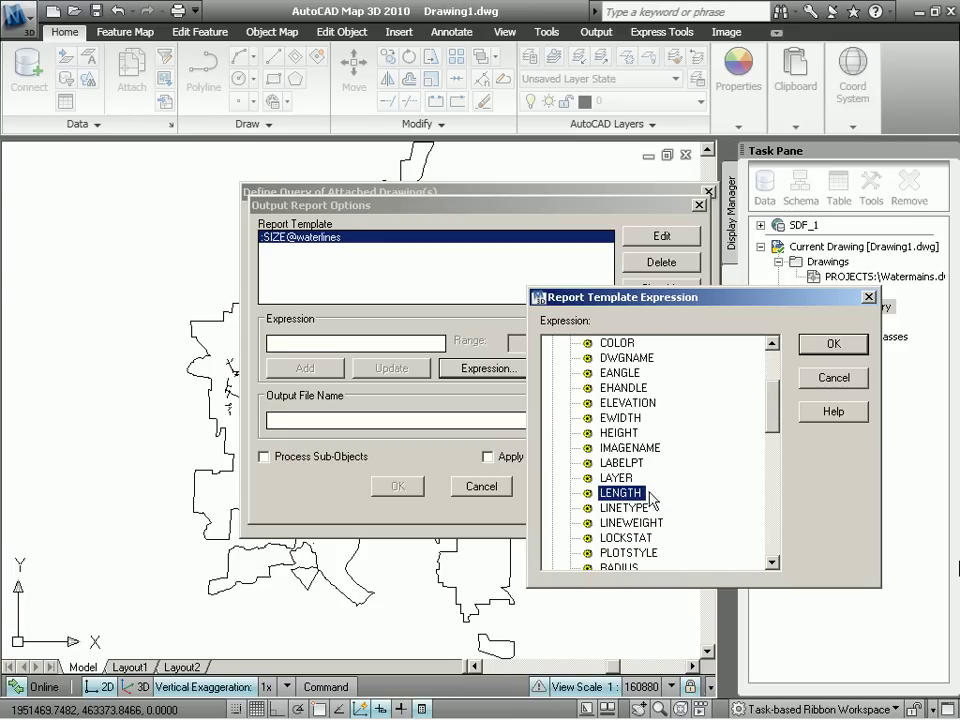
left_click(832, 345)
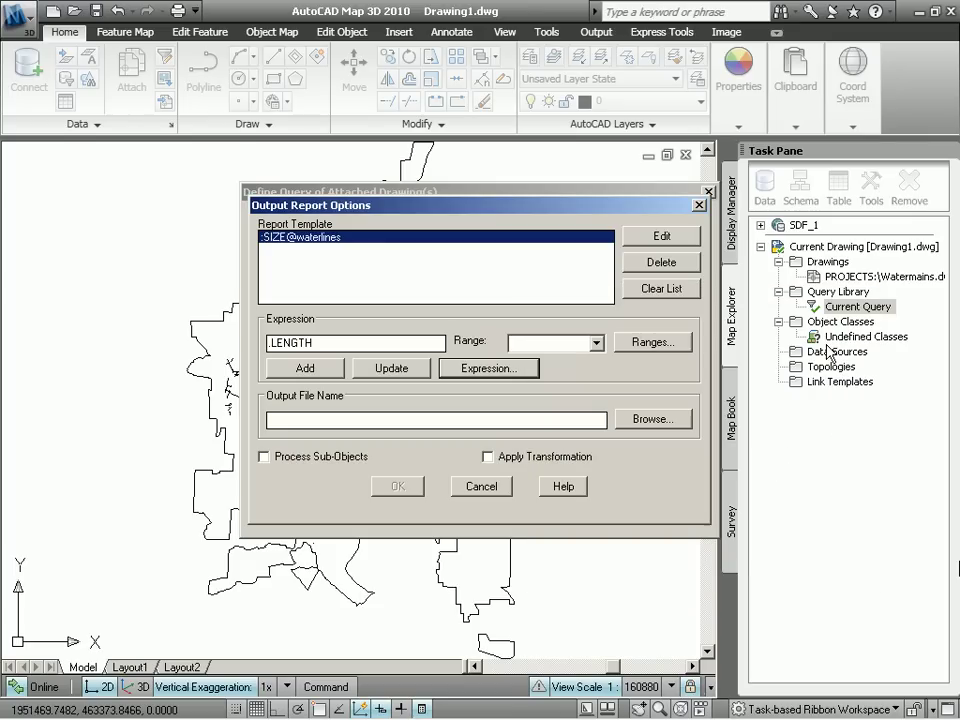
left_click(305, 368)
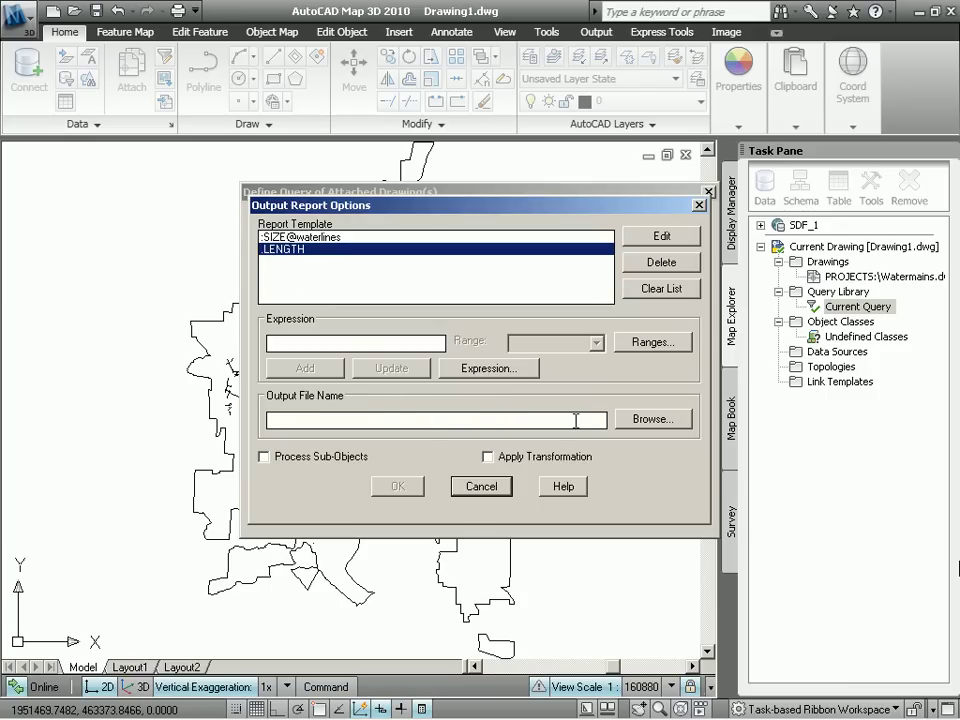
Step: Set the report's output file to CastIronWatermain_DiaLen.txt in the Txt folder and execute the query
left_click(640, 421)
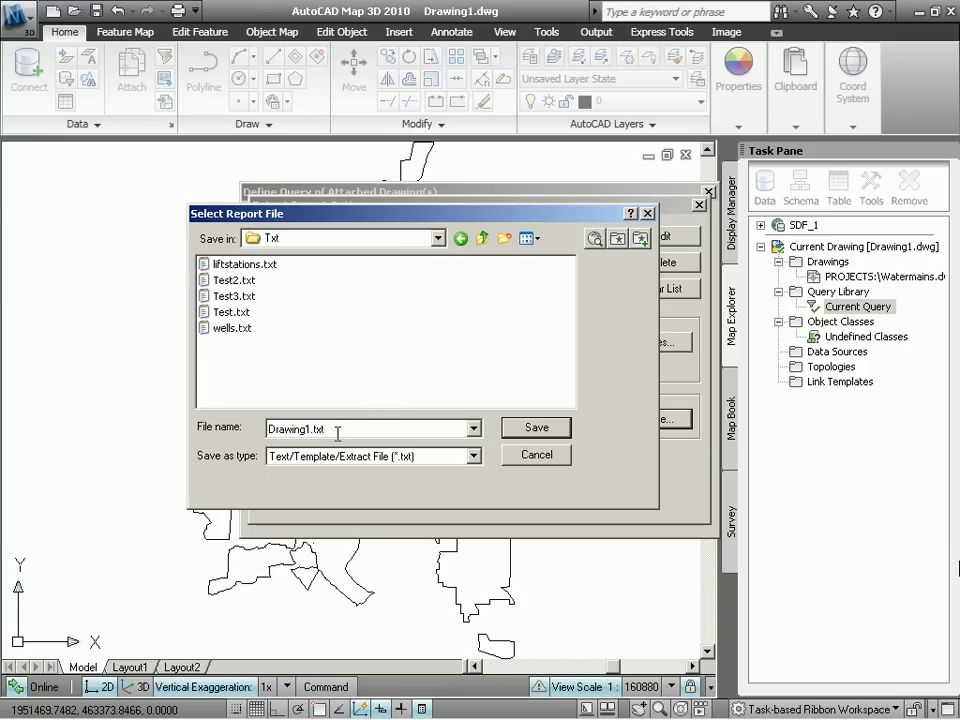
key("Home")
key("shift+Right")
key("shift+Right")
key("shift+Right")
key("shift+Right")
key("shift+Right")
key("shift+Right")
key("shift+Right")
key("shift+Right")
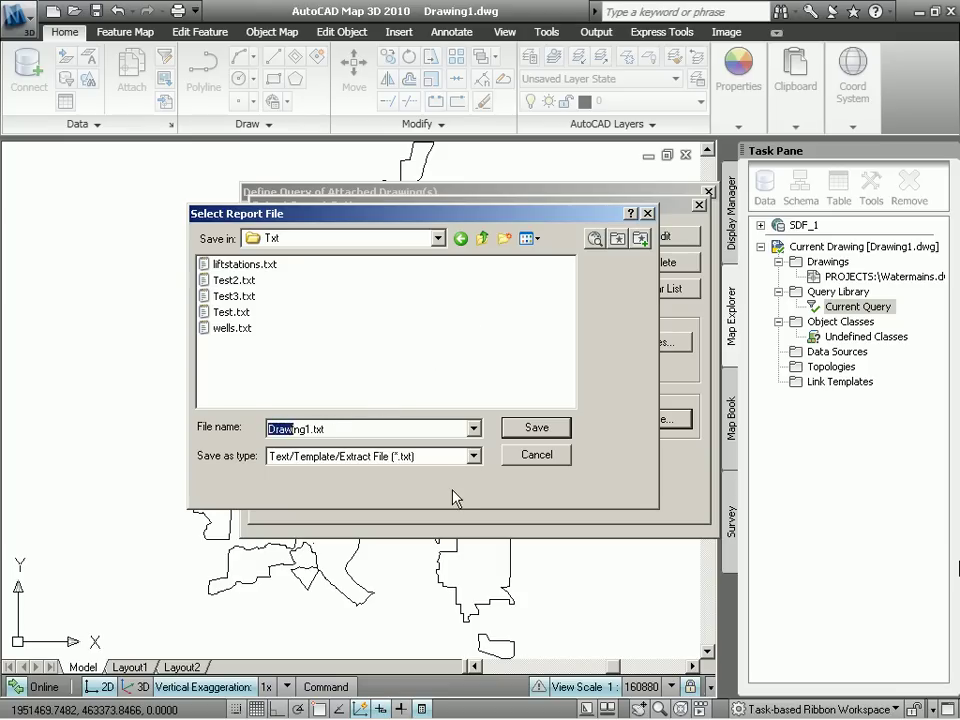
type("CastIronWater")
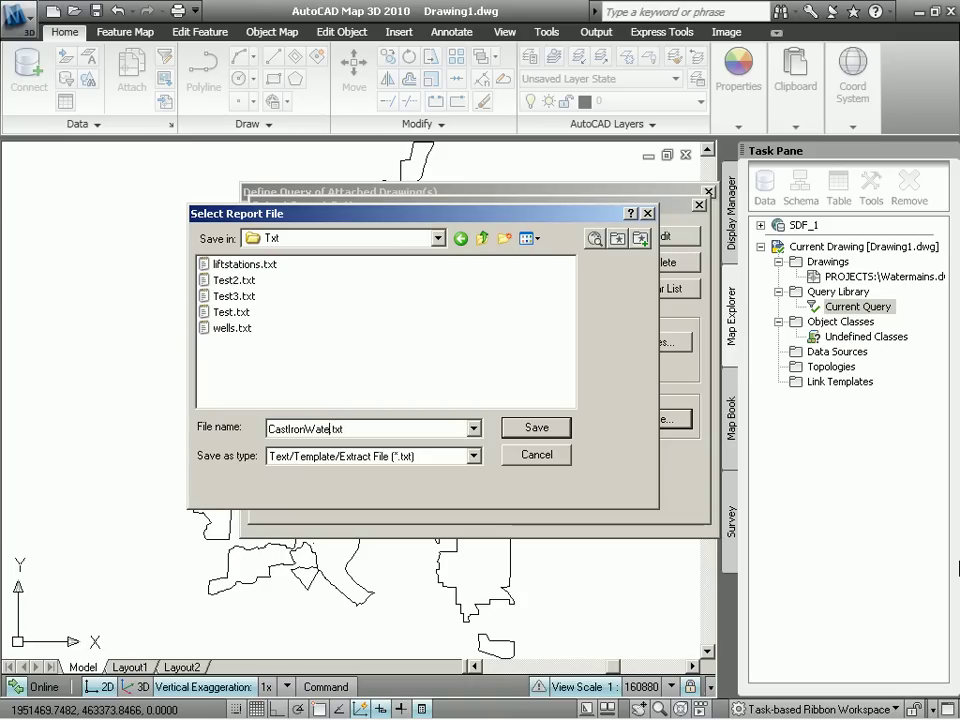
type("main_Dia")
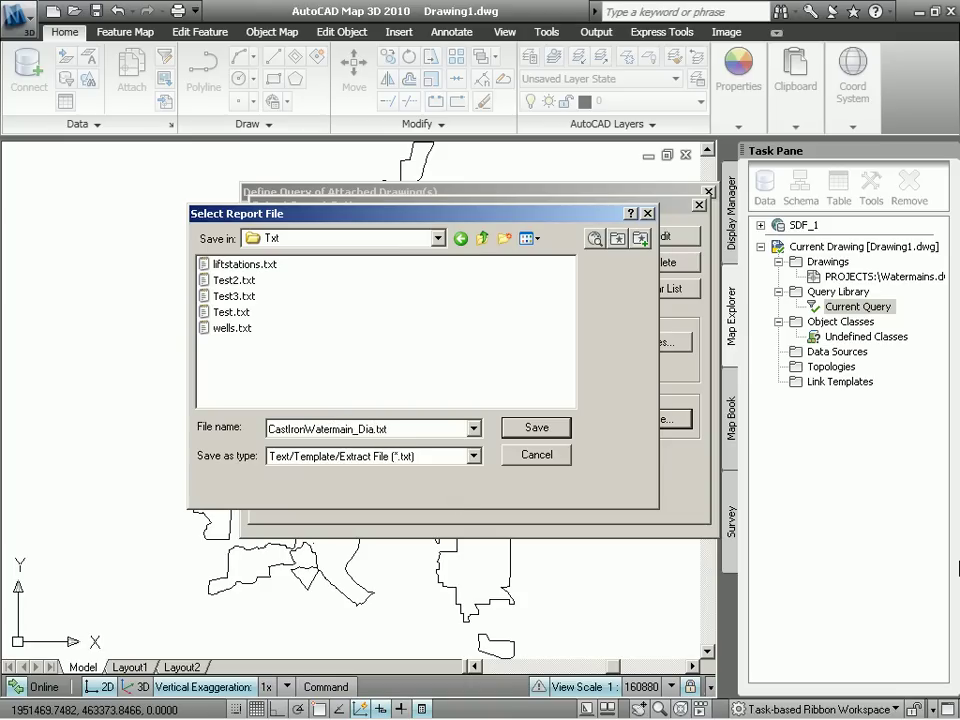
type("Len")
left_click(541, 427)
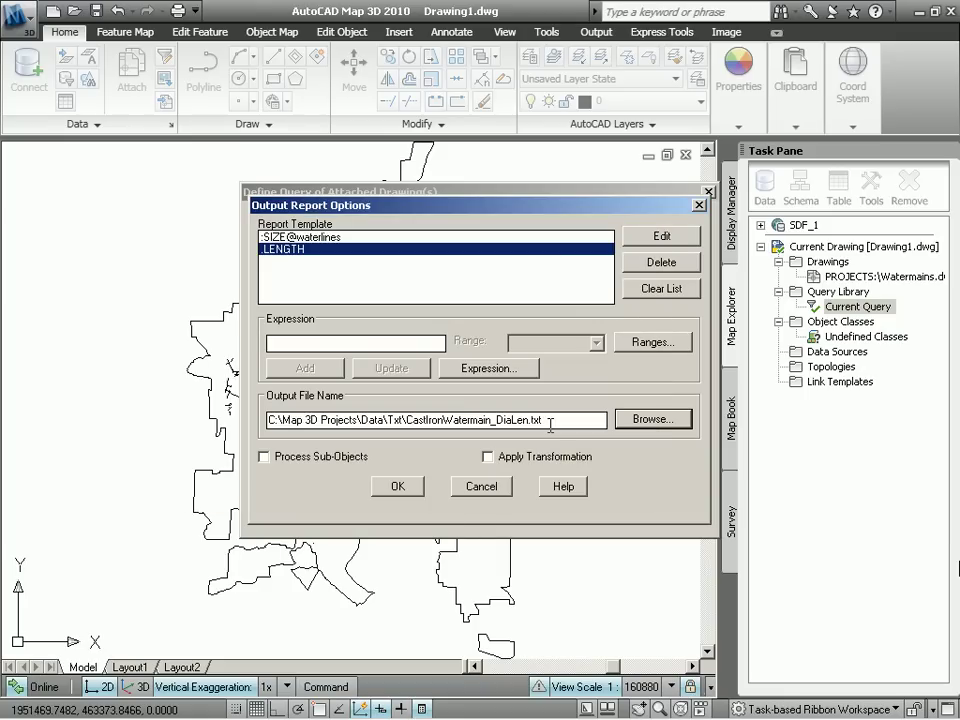
left_click(402, 488)
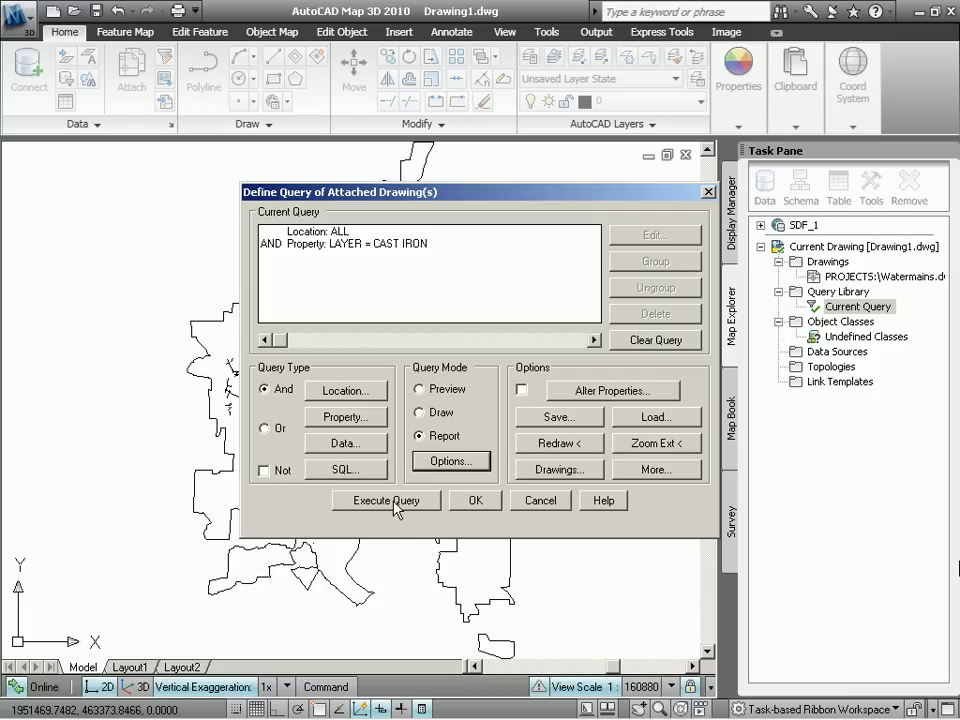
left_click(386, 500)
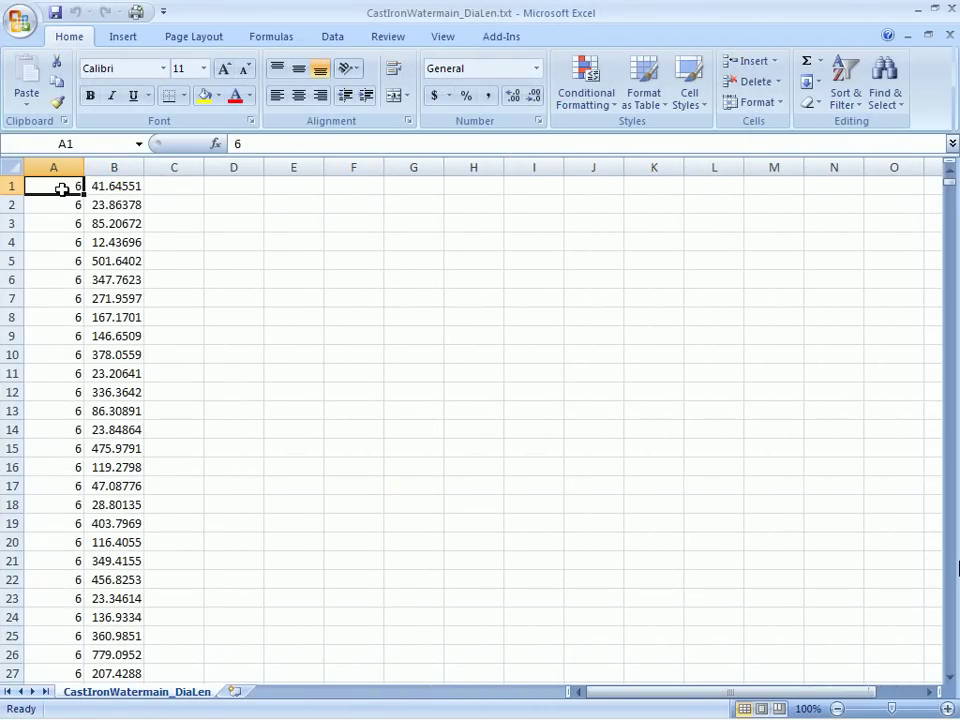
Step: In Excel, insert a row above the CastIronWatermain_DiaLen data and enter the headers Diameter in A1 and Length in B1
right_click(9, 187)
left_click(60, 281)
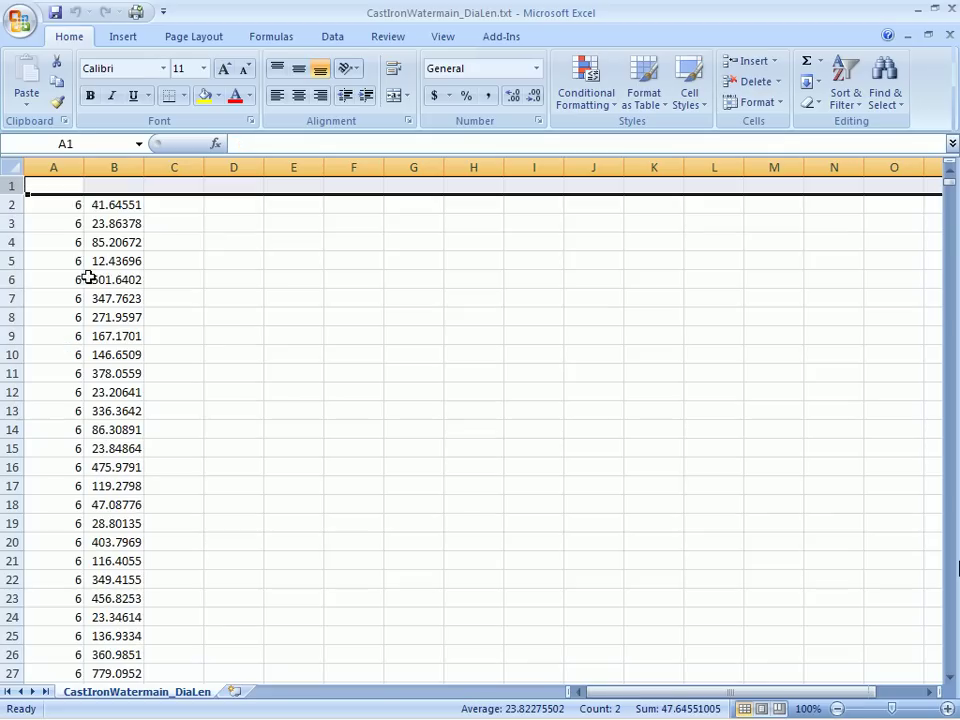
left_click(51, 187)
type("Diameter")
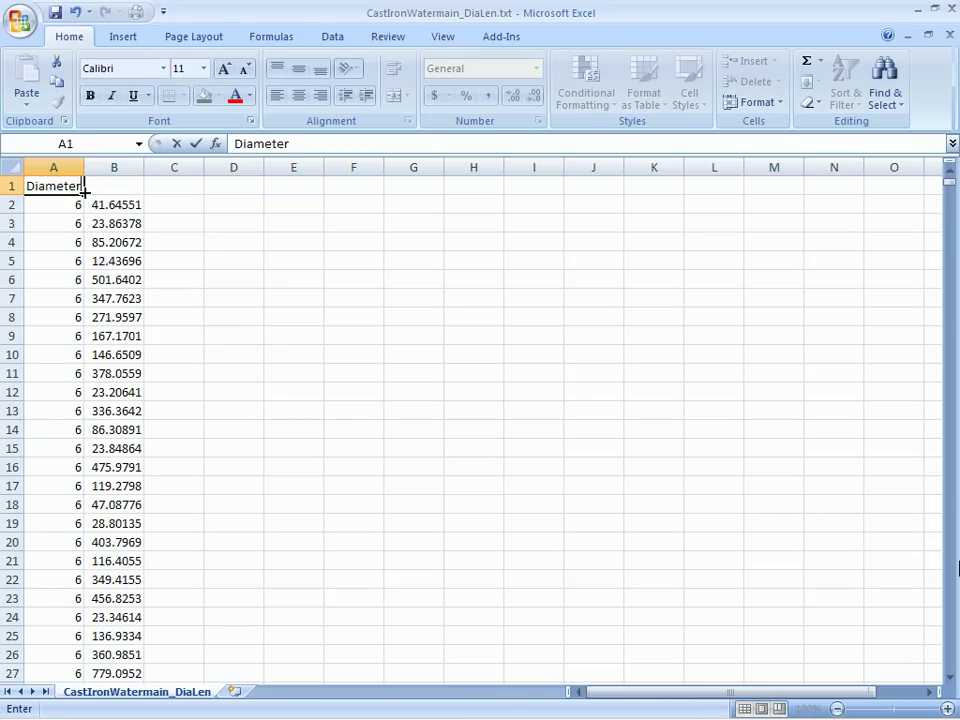
key("Tab")
type("Length")
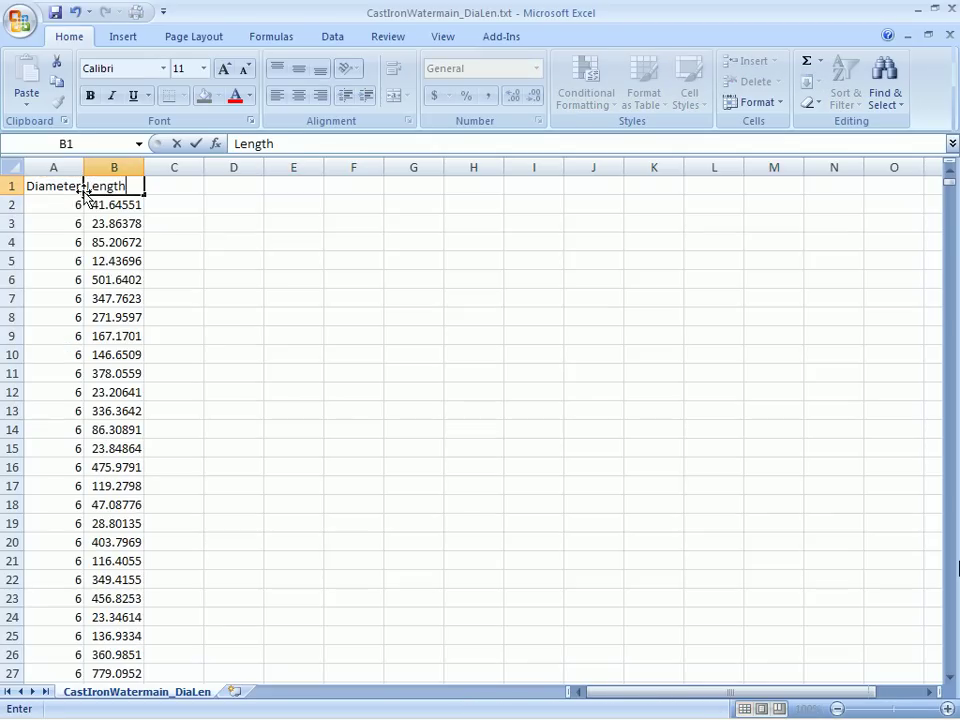
key("Return")
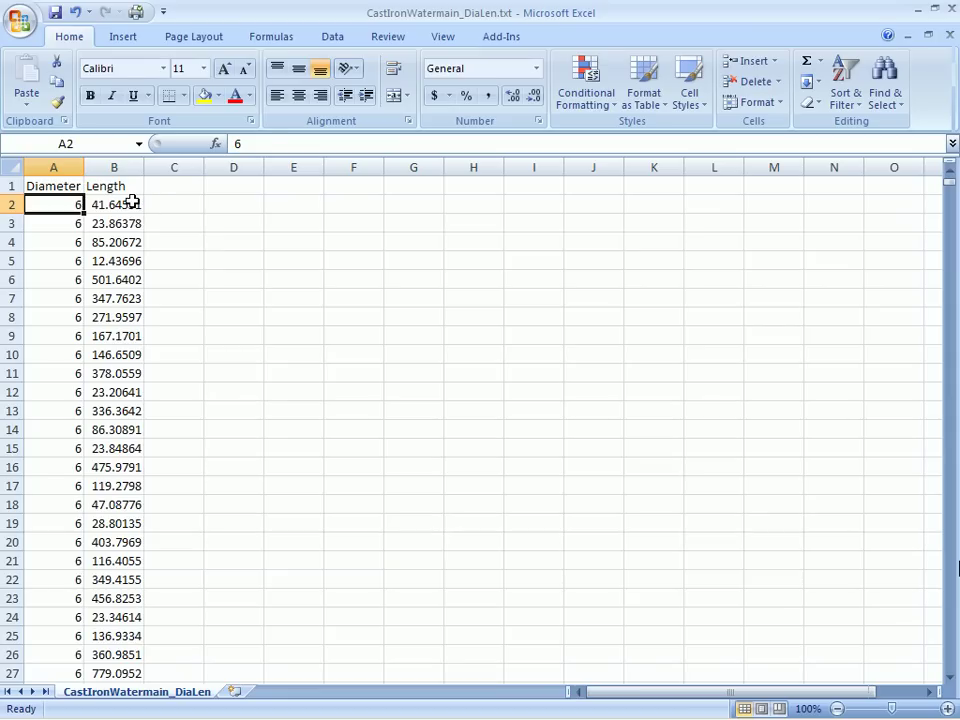
Step: Total the Length column with AutoSum in cell B2262, directly below the last value
left_click(122, 185)
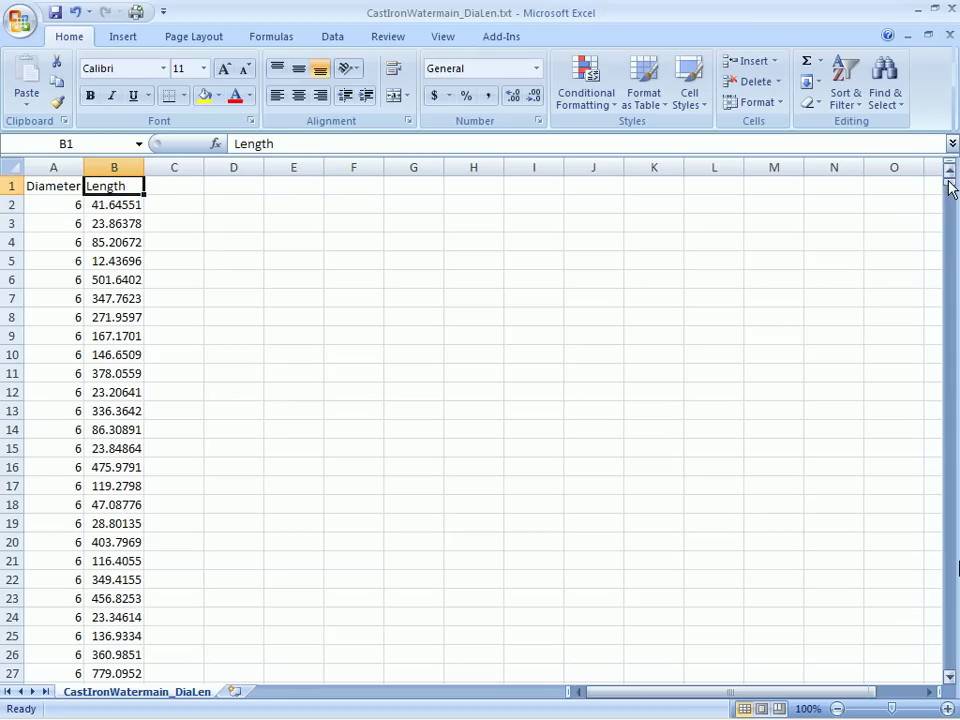
left_click_drag(951, 188, 954, 684)
scroll(712, 503, "down", 1)
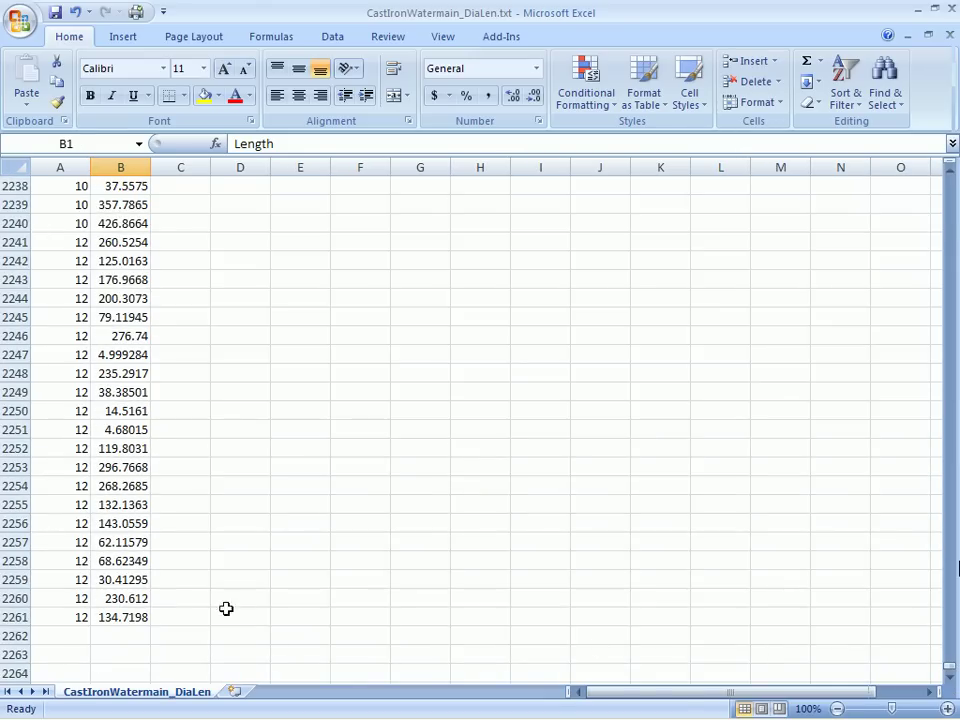
left_click(131, 632)
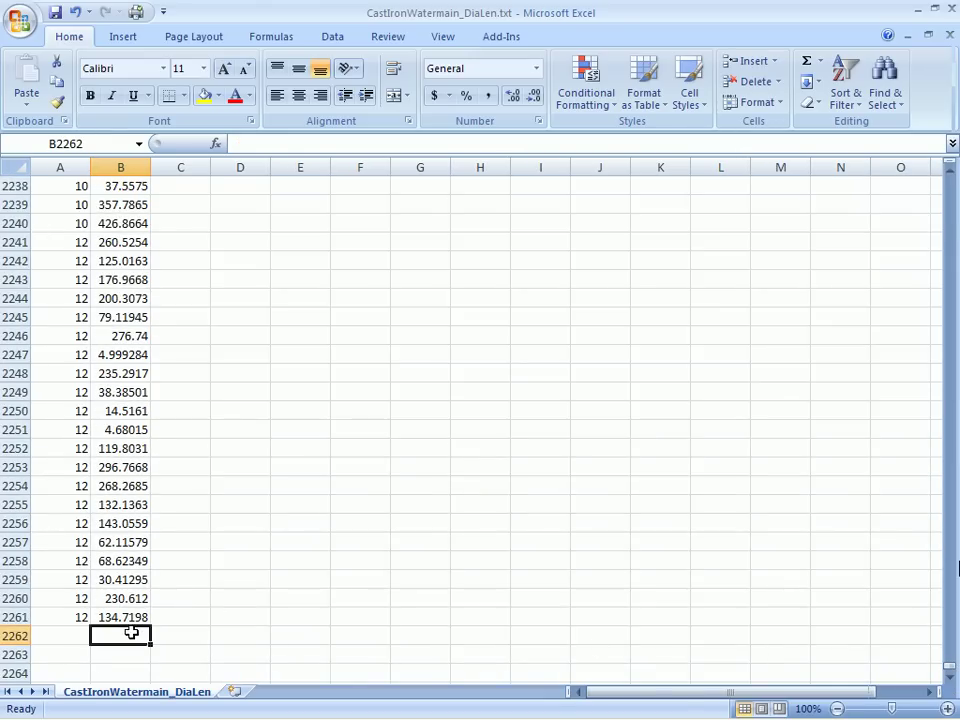
left_click(808, 66)
key("Return")
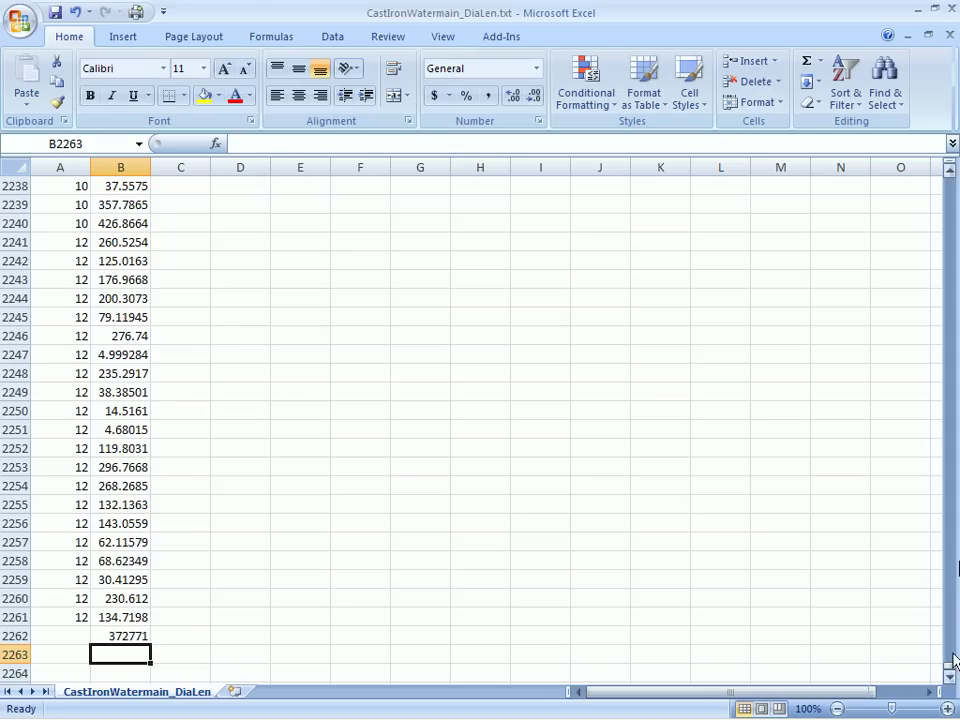
Step: Start a PivotTable with PivotChart located at cell D2 of the existing worksheet
left_click_drag(950, 672, 950, 180)
left_click(220, 205)
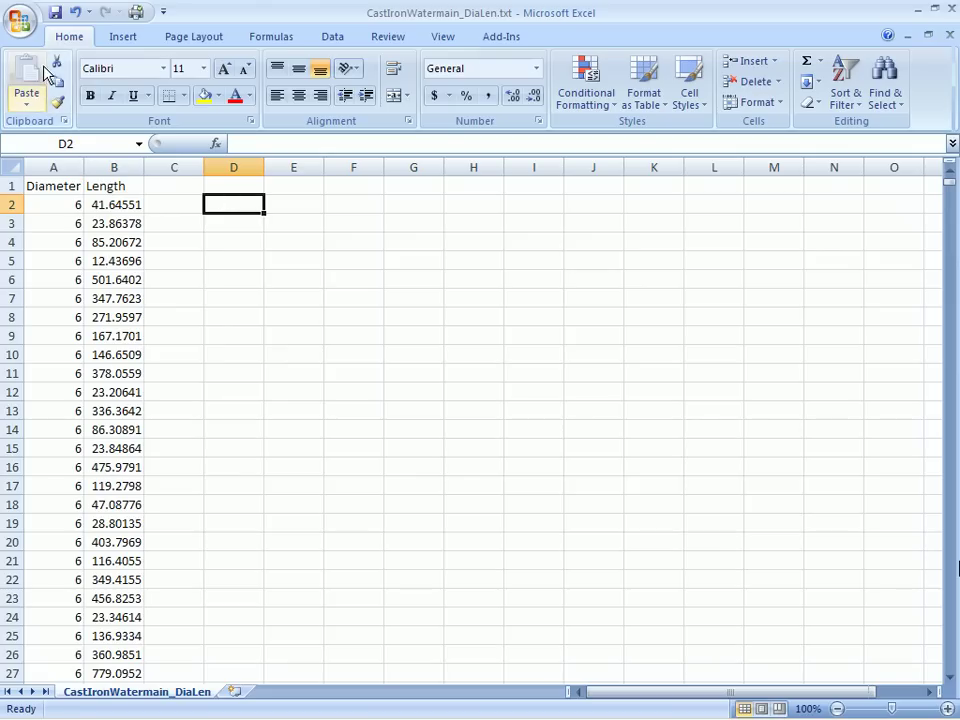
left_click(119, 38)
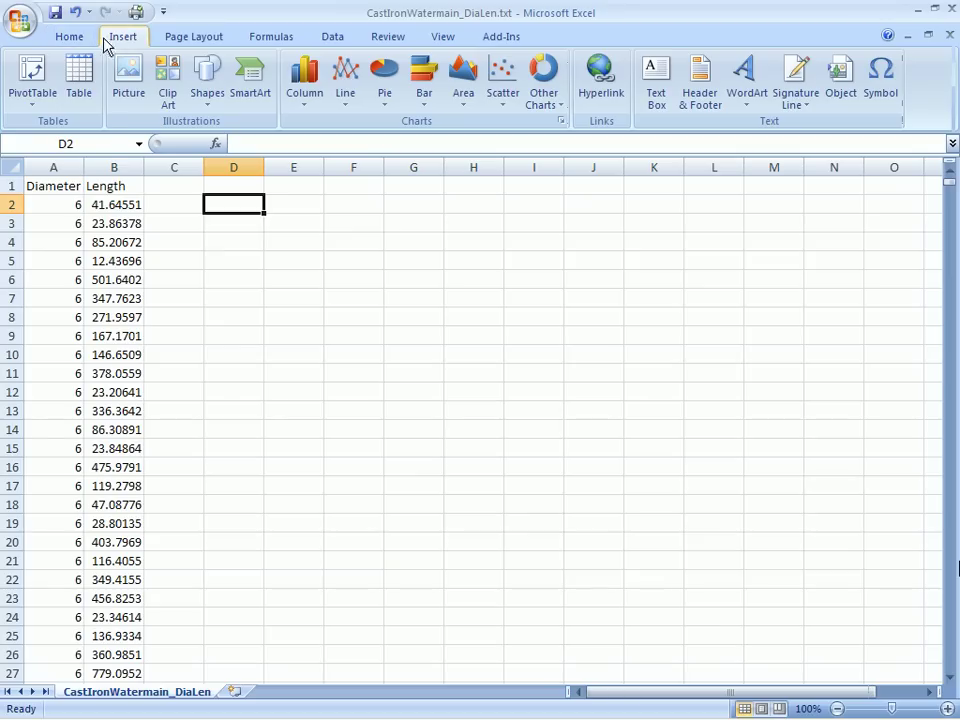
left_click(32, 100)
left_click(55, 146)
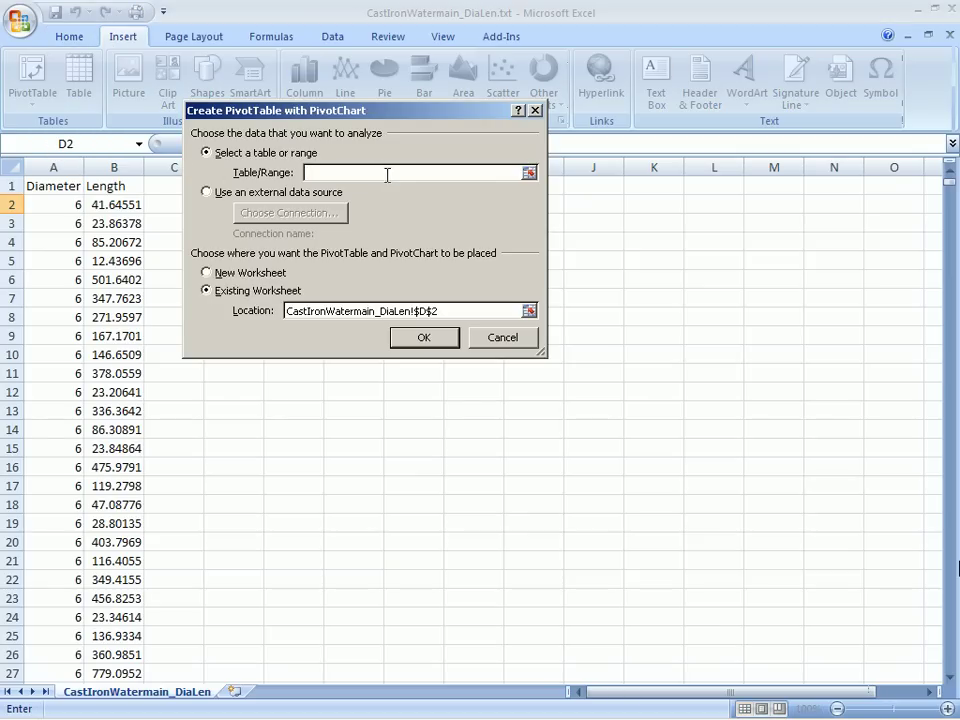
Step: Set the source range to $A$1:$B$2261, leaving out the column total, and create the PivotTable with its chart
left_click_drag(953, 190, 935, 660)
left_click_drag(129, 661, 87, 239)
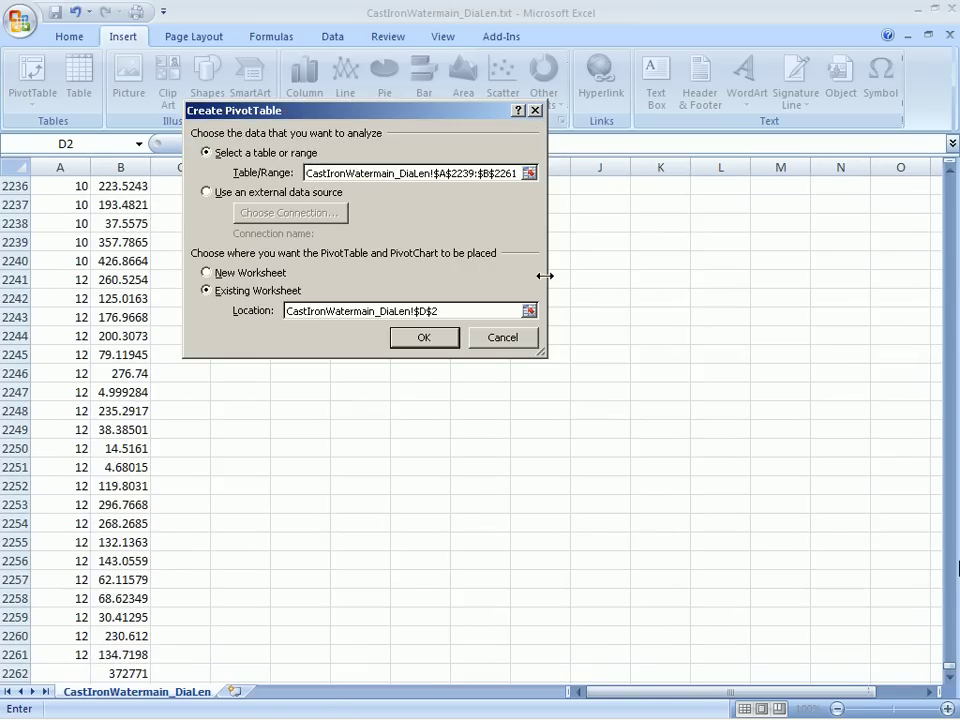
key("Delete")
key("Delete")
key("BackSpace")
key("BackSpace")
type("1")
left_click(478, 312)
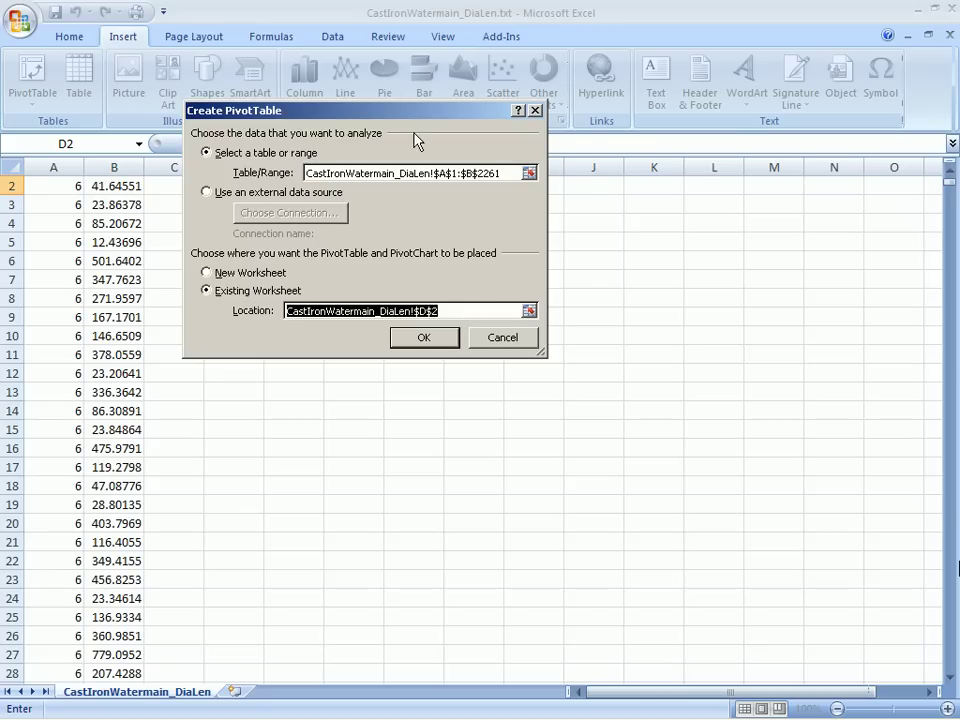
left_click_drag(408, 118, 606, 171)
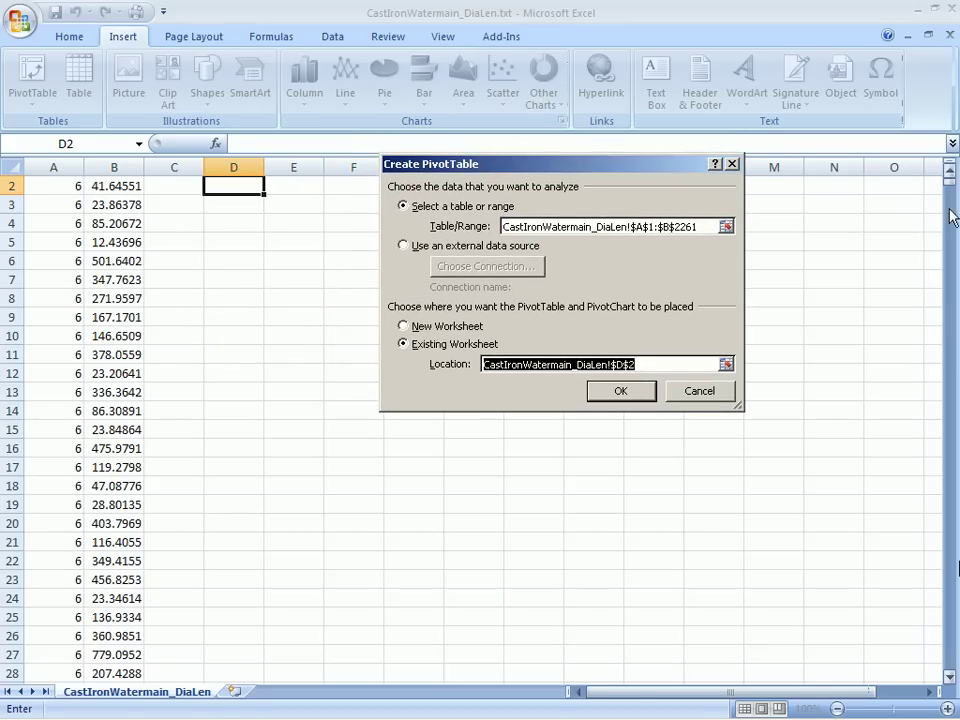
left_click(949, 171)
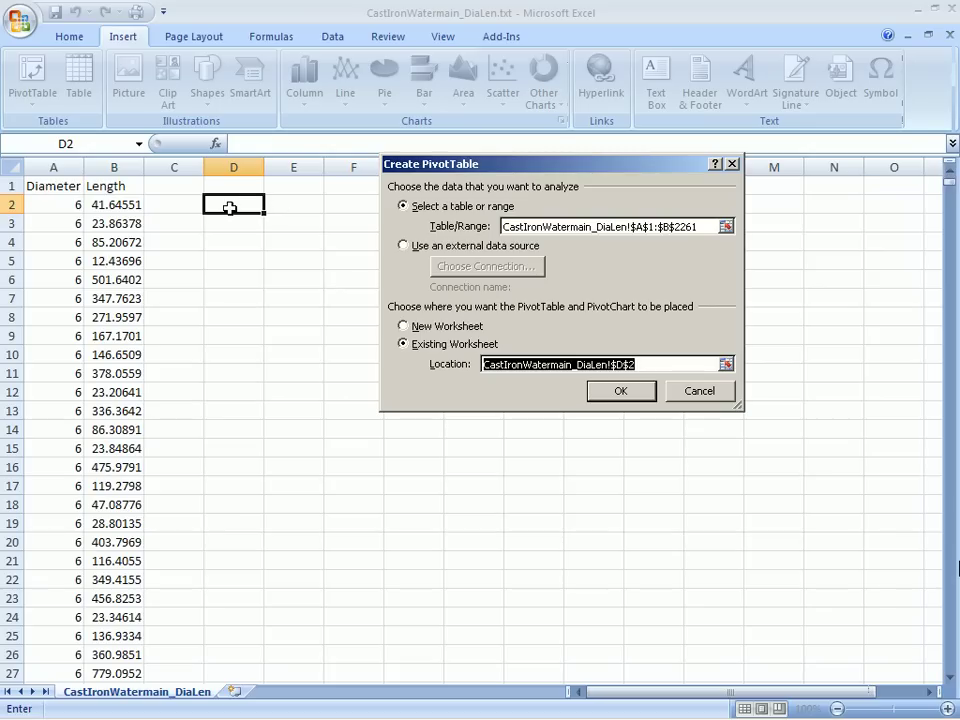
left_click(622, 392)
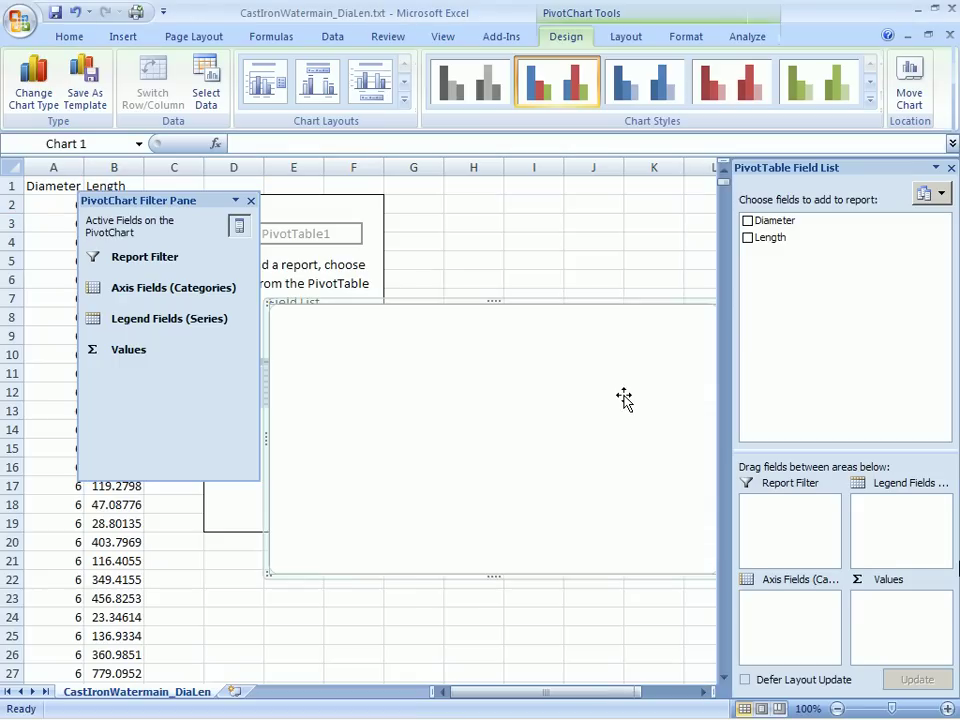
Step: Add both fields to the pivot report, with Diameter as the axis field and Sum of Length as the values
left_click(747, 221)
left_click(747, 237)
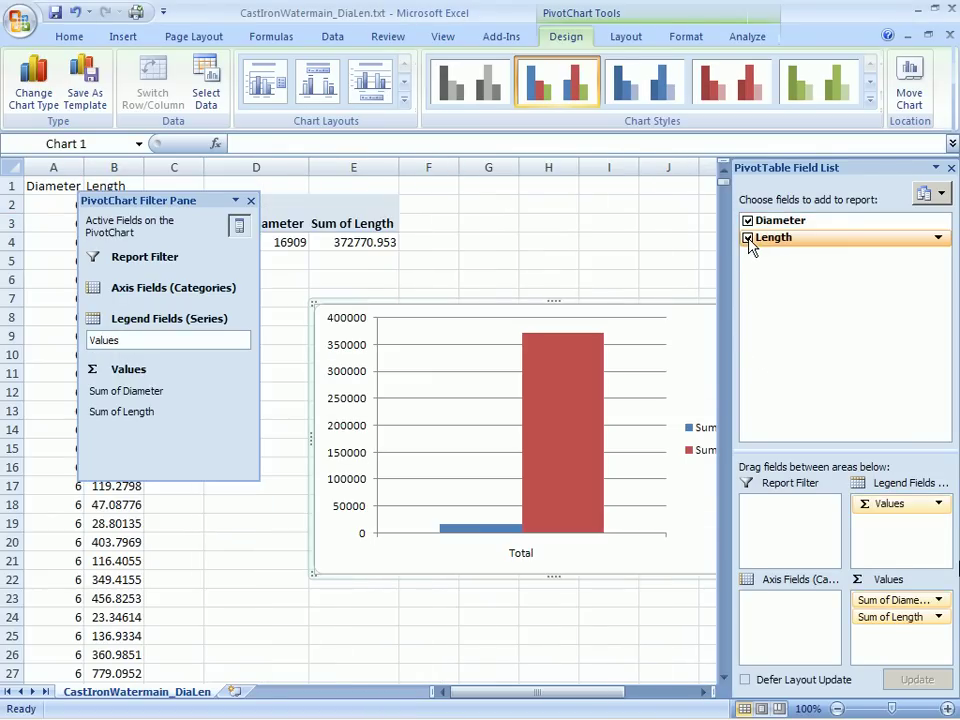
left_click_drag(870, 600, 765, 612)
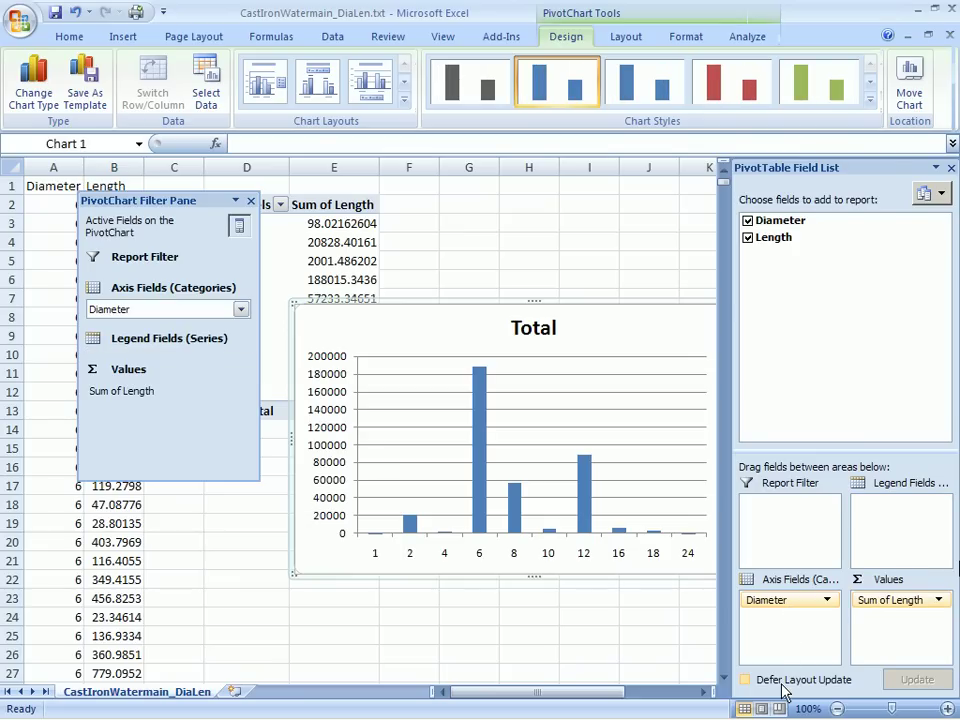
Step: Close the field list and filter pane, move the chart beside the pivot table, and narrow column C
left_click(951, 168)
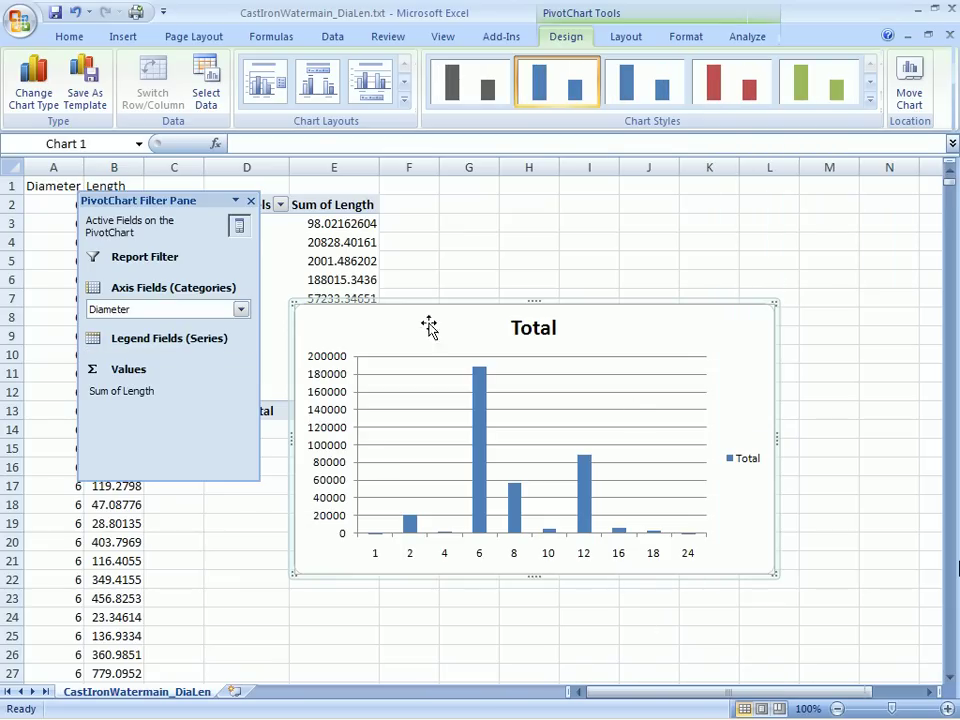
left_click(251, 201)
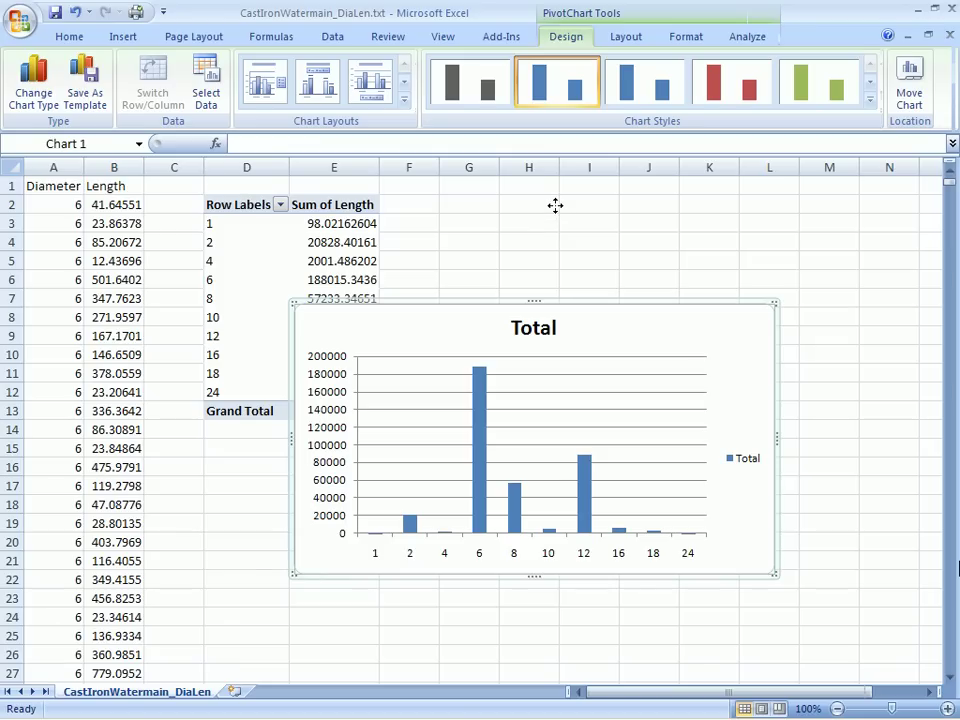
left_click_drag(555, 205, 559, 208)
left_click_drag(204, 167, 178, 167)
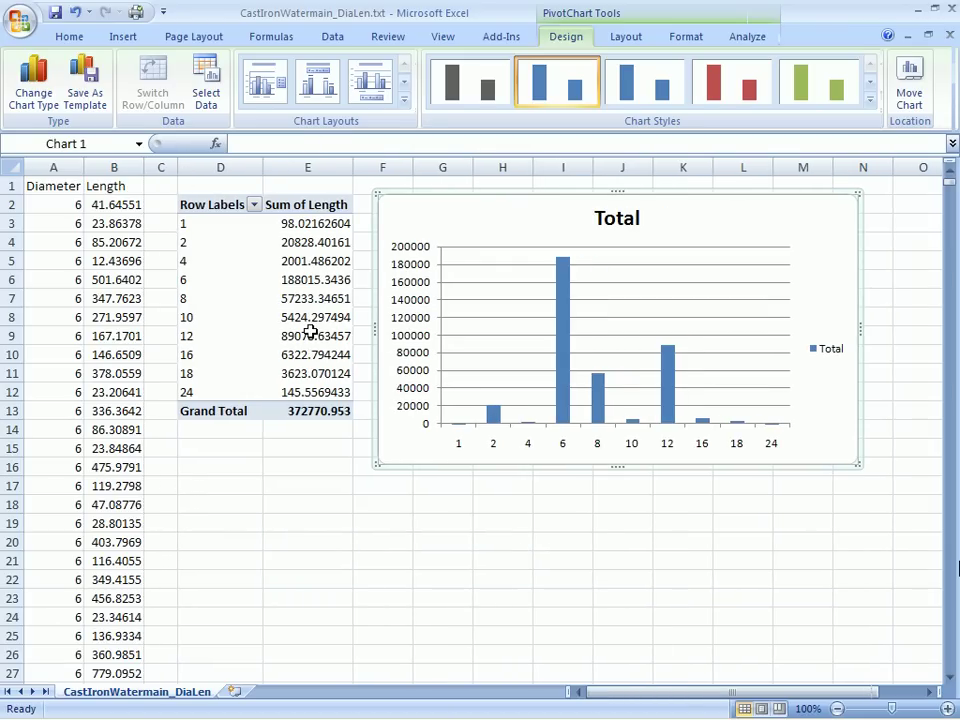
Step: Reduce the Sum of Length values in E3:E13 to no decimals, and apply the comma style to them
left_click_drag(315, 223, 340, 410)
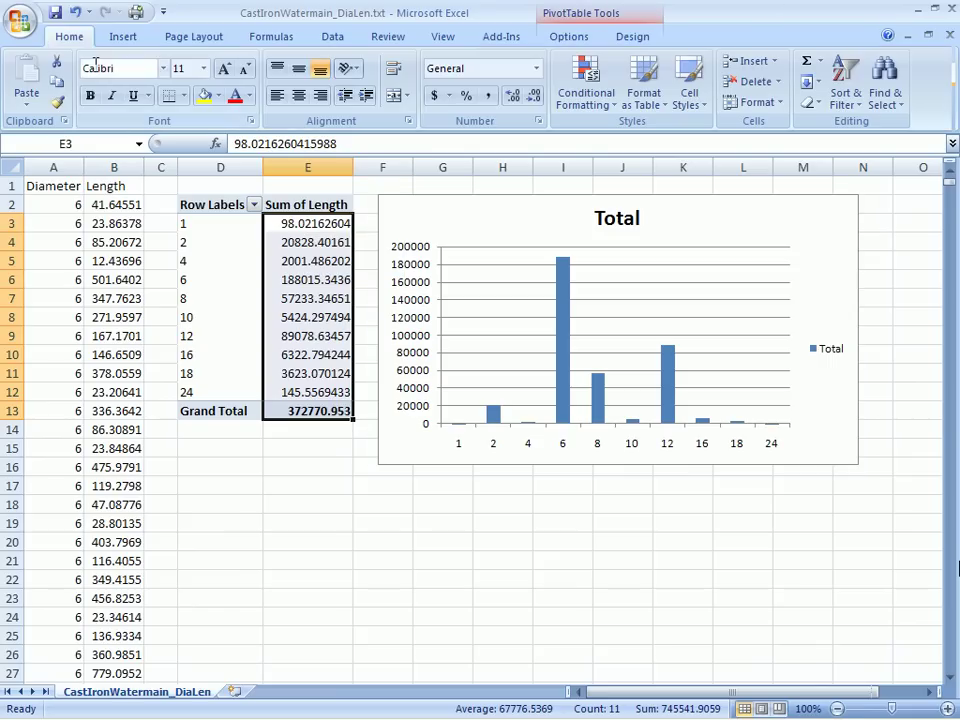
left_click(534, 96)
left_click(534, 96)
left_click(534, 96)
left_click(534, 96)
left_click(534, 96)
left_click(534, 96)
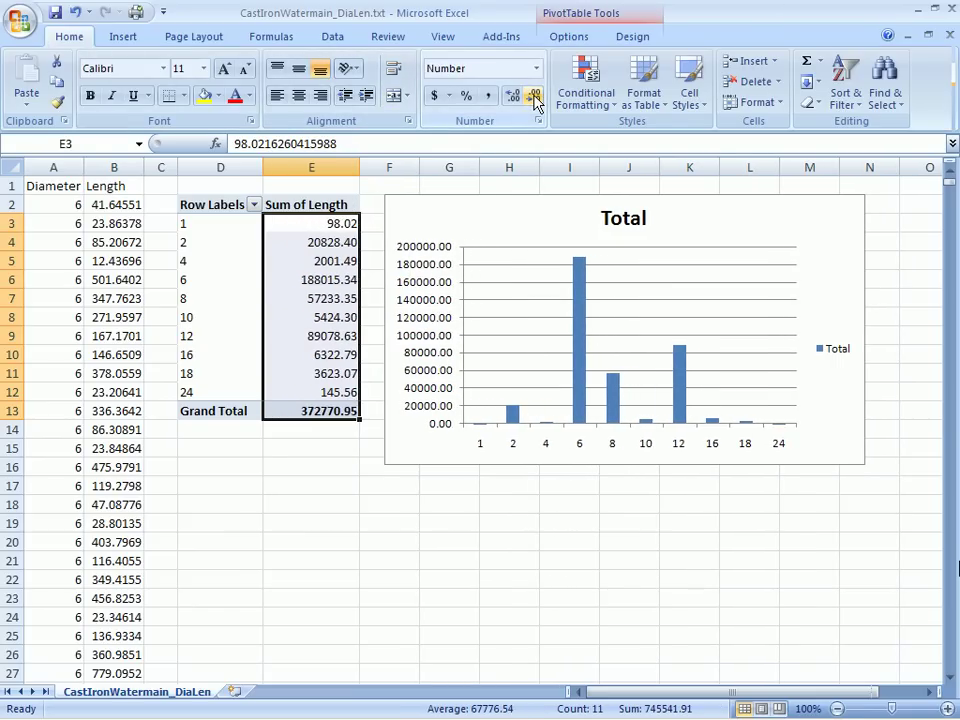
left_click(534, 96)
left_click(534, 96)
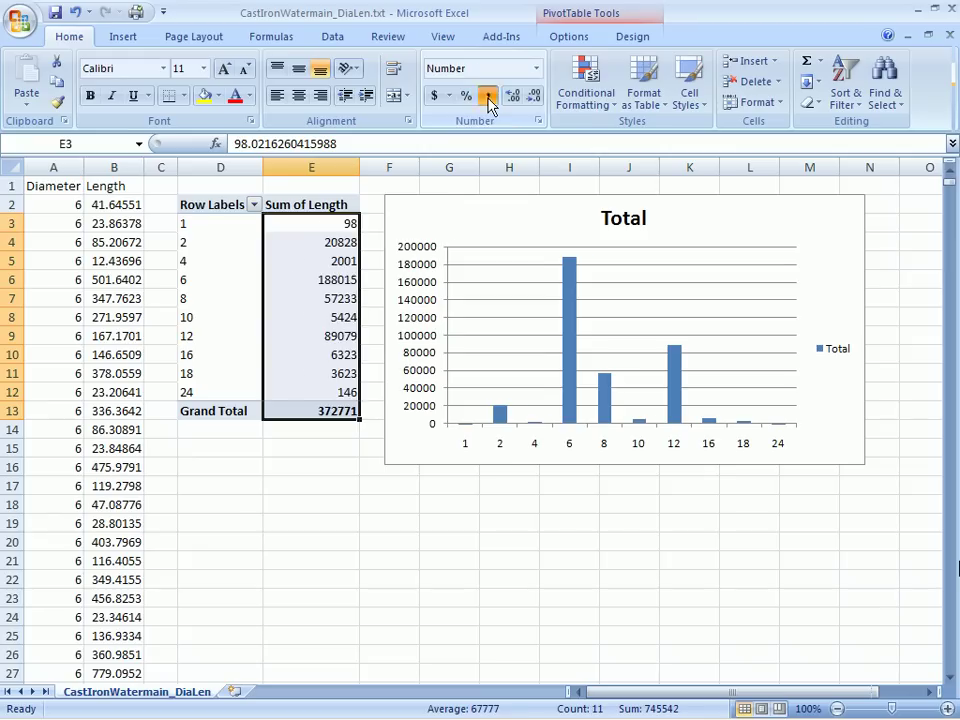
left_click(487, 97)
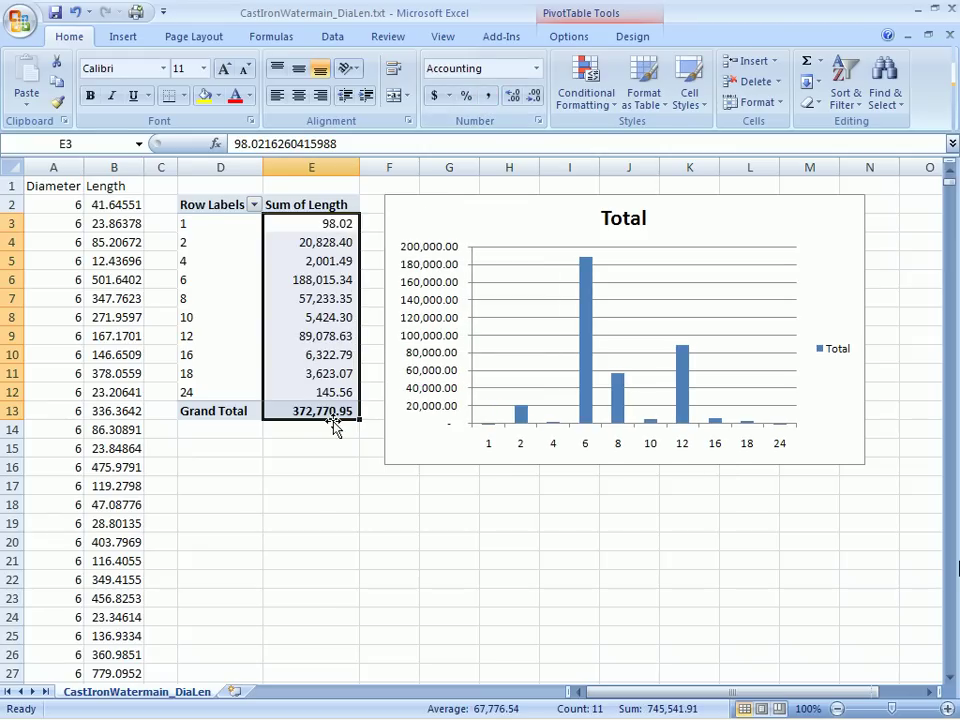
Step: Delete the Total legend from the pivot chart
left_click(834, 356)
left_click(836, 352)
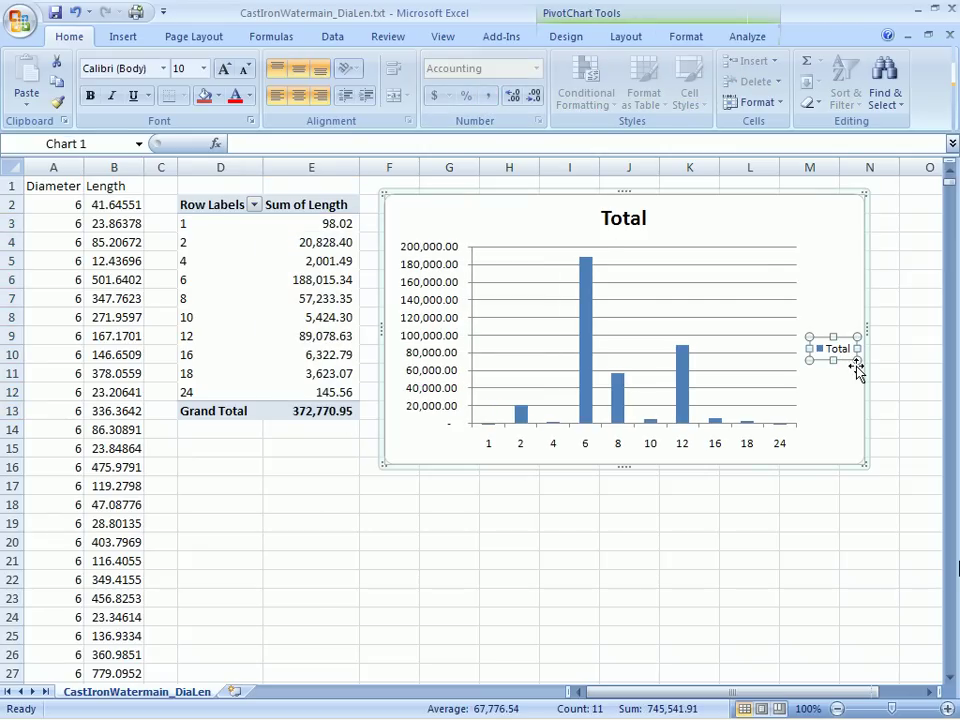
key("Delete")
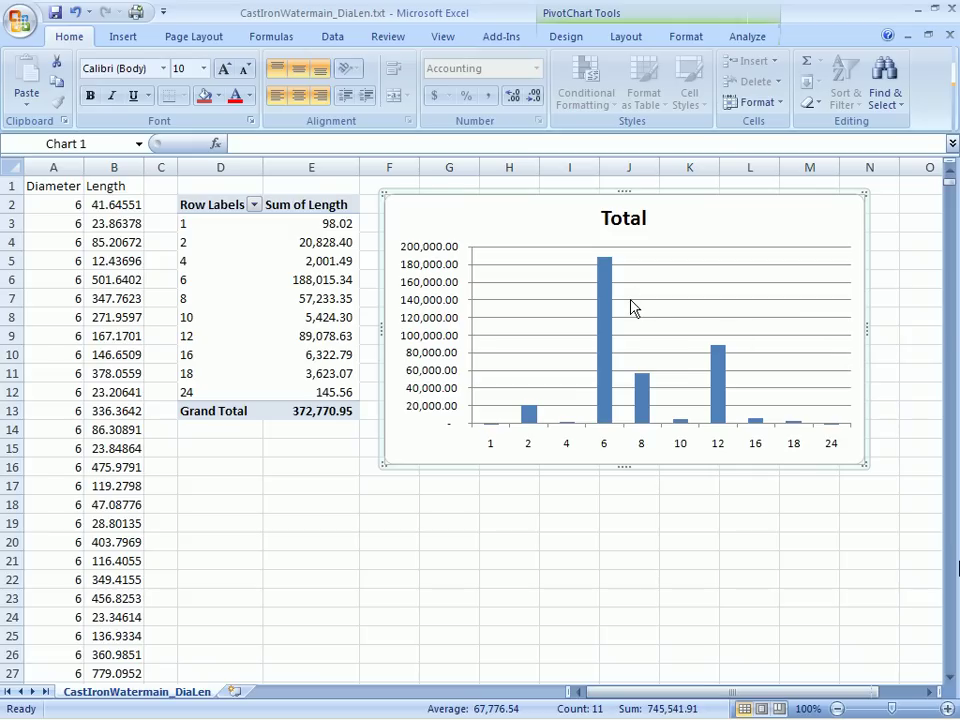
Step: Add a horizontal axis title below the pivot chart's category axis reading "Diameter"
left_click(617, 40)
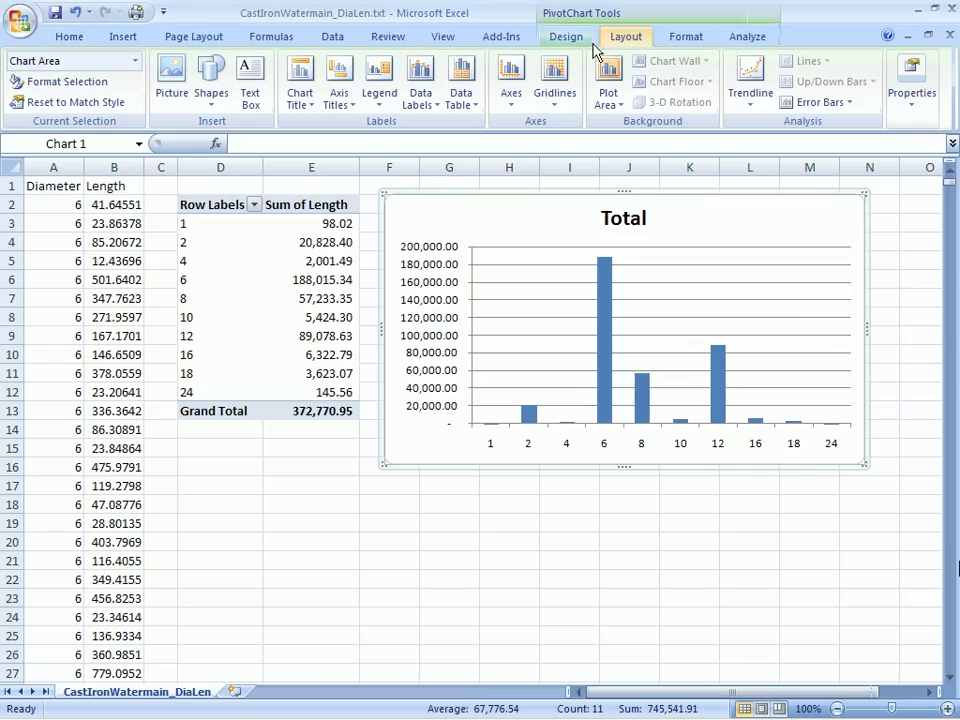
left_click(339, 98)
mouse_move(390, 125)
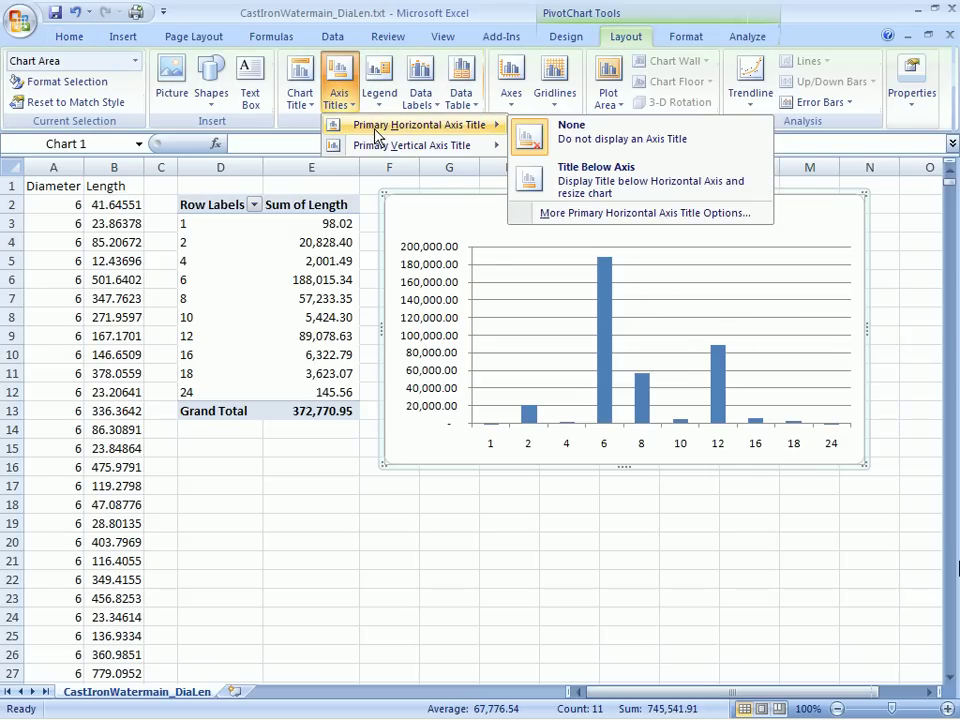
left_click(577, 181)
type("D")
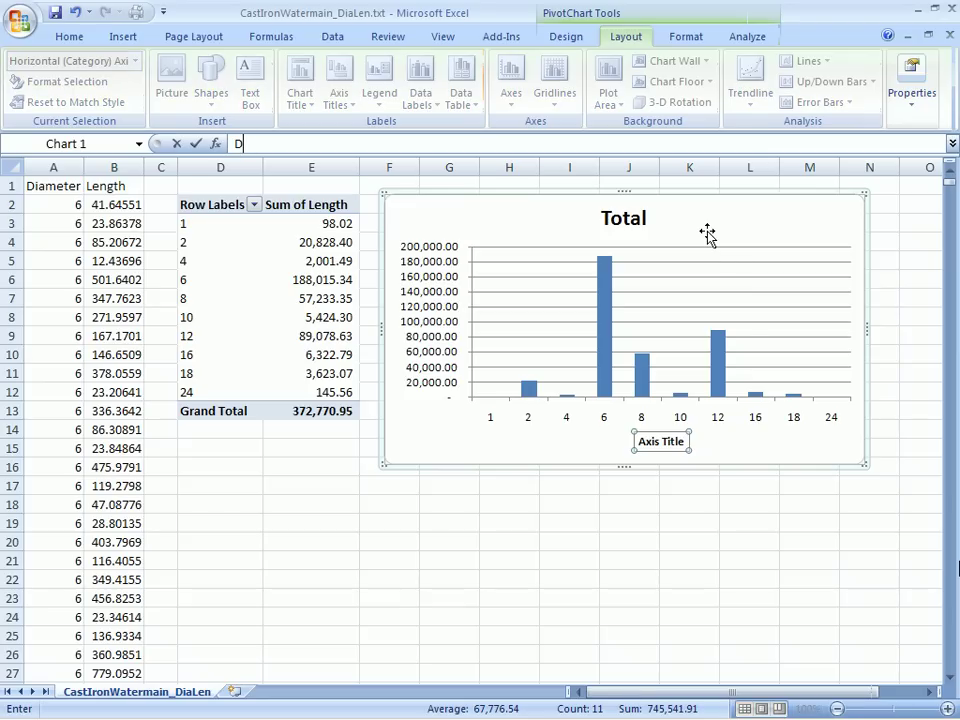
type("iameter")
key("Return")
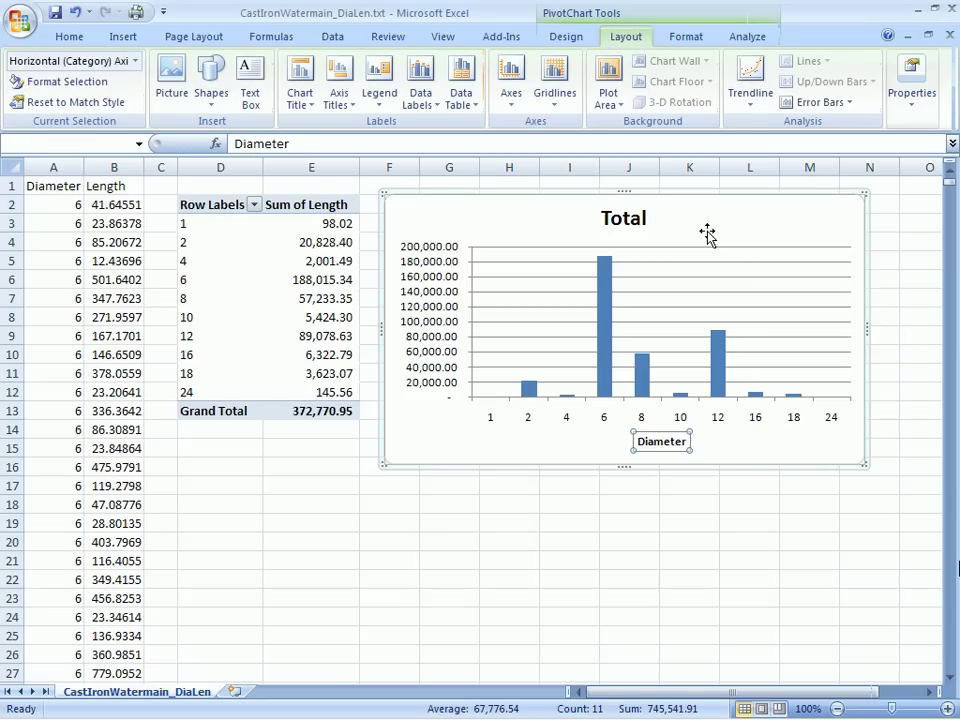
Step: Add a rotated vertical axis title to the pivot chart reading "Length"
left_click(348, 108)
mouse_move(392, 150)
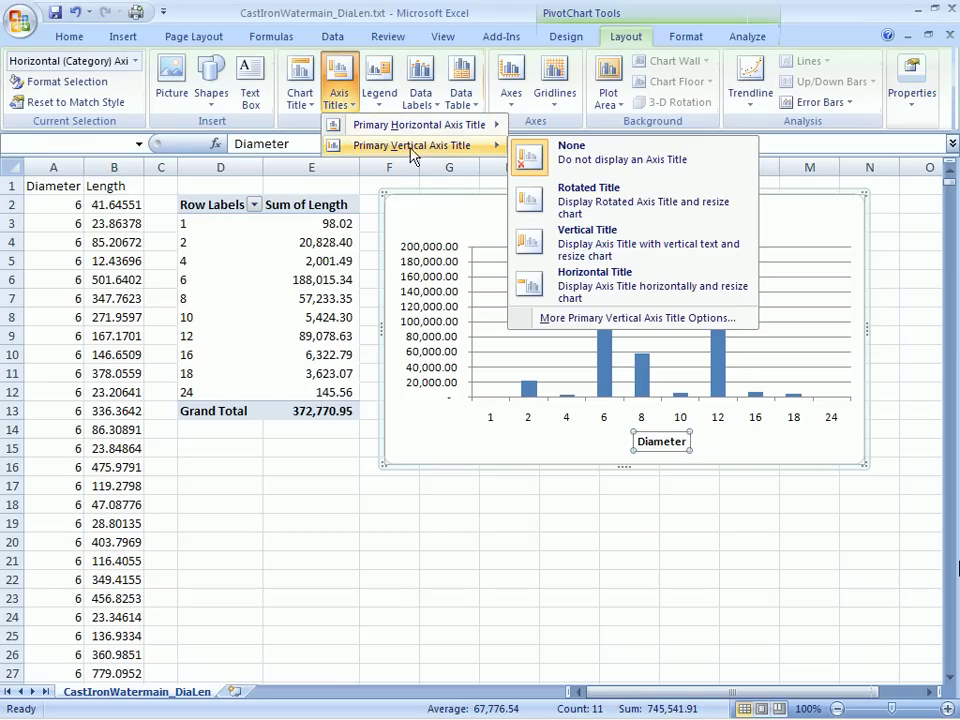
left_click(580, 213)
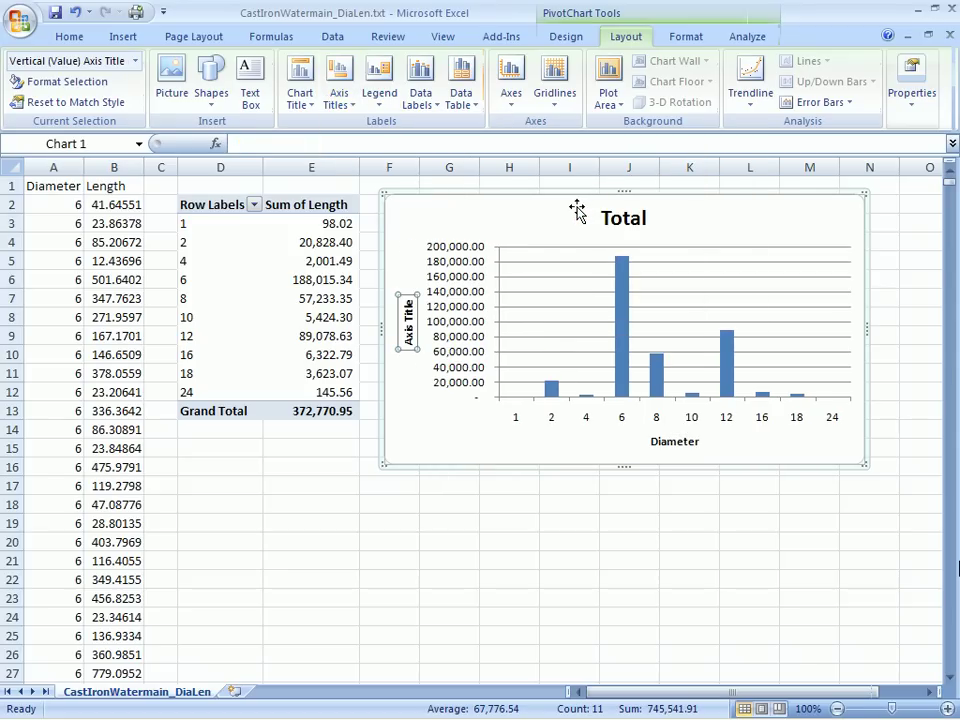
type("Length")
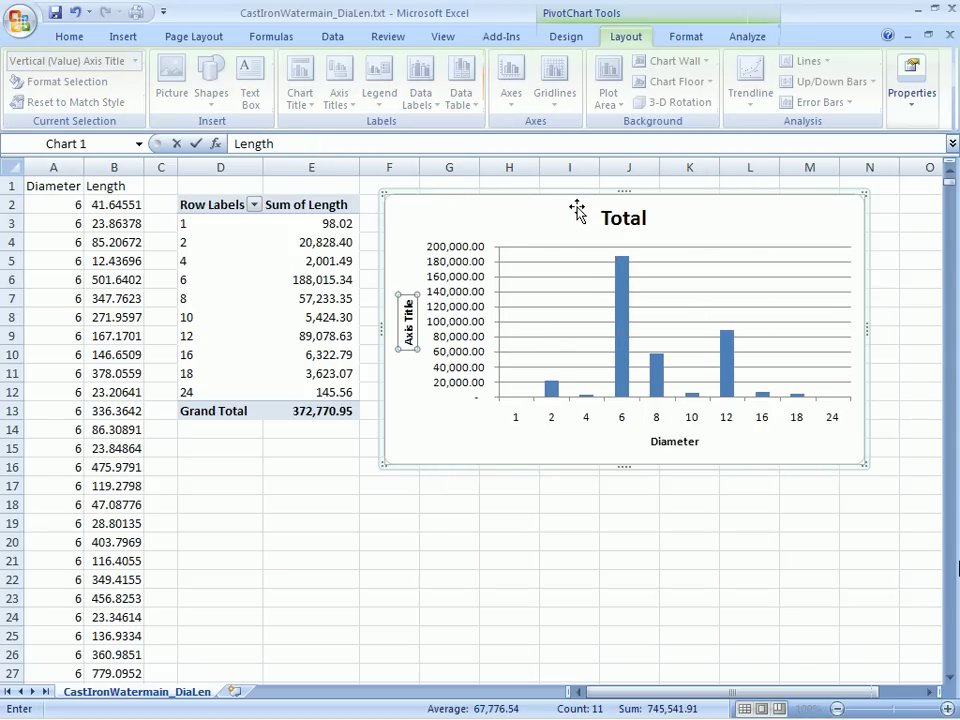
key("Return")
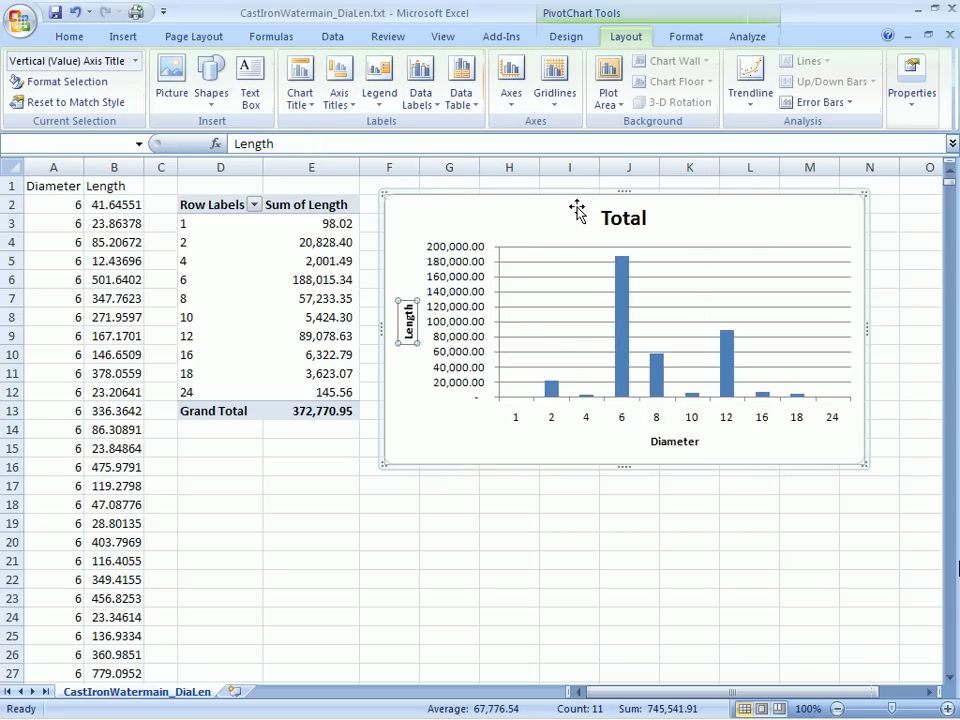
Step: Place the chart title above the pivot chart and change its text to "Cast Iron Pipe Length vs Diameter"
left_click(303, 100)
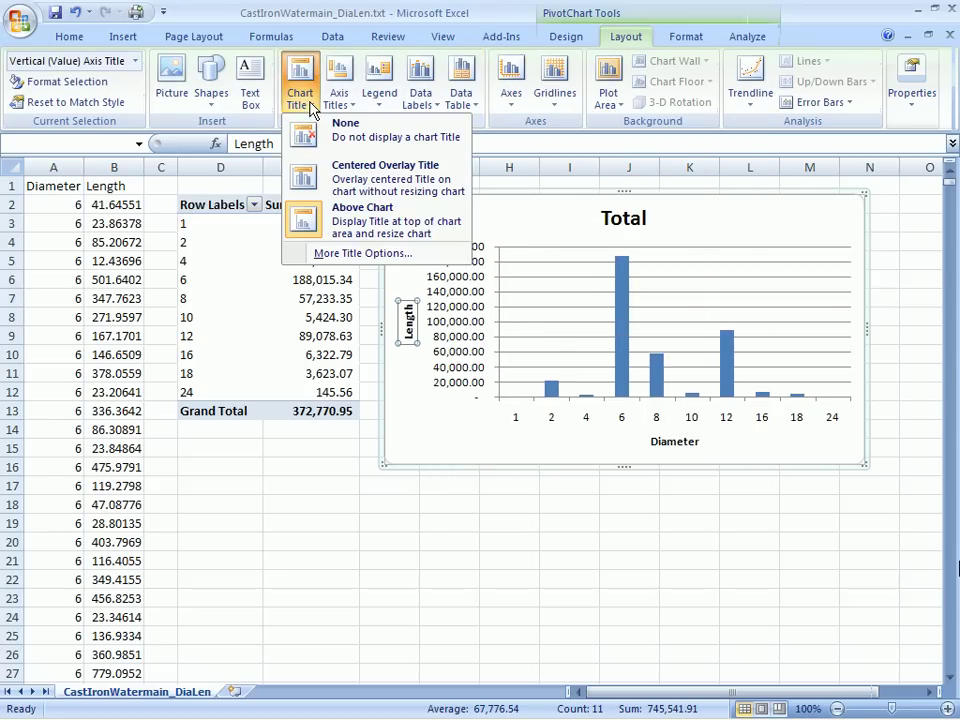
left_click(356, 226)
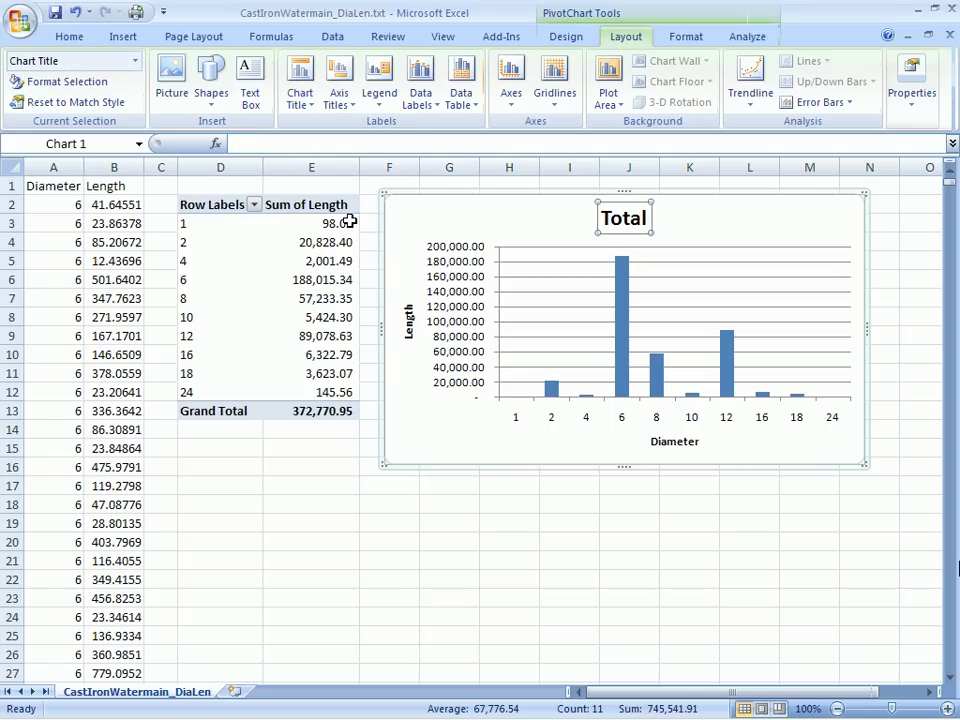
double_click(628, 221)
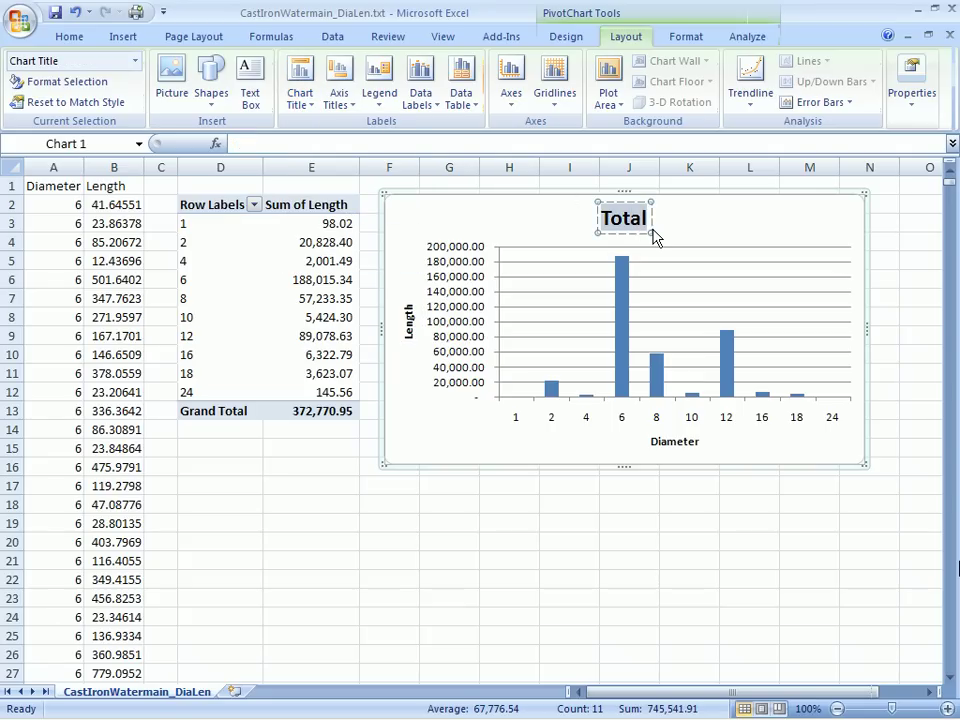
type("Cast")
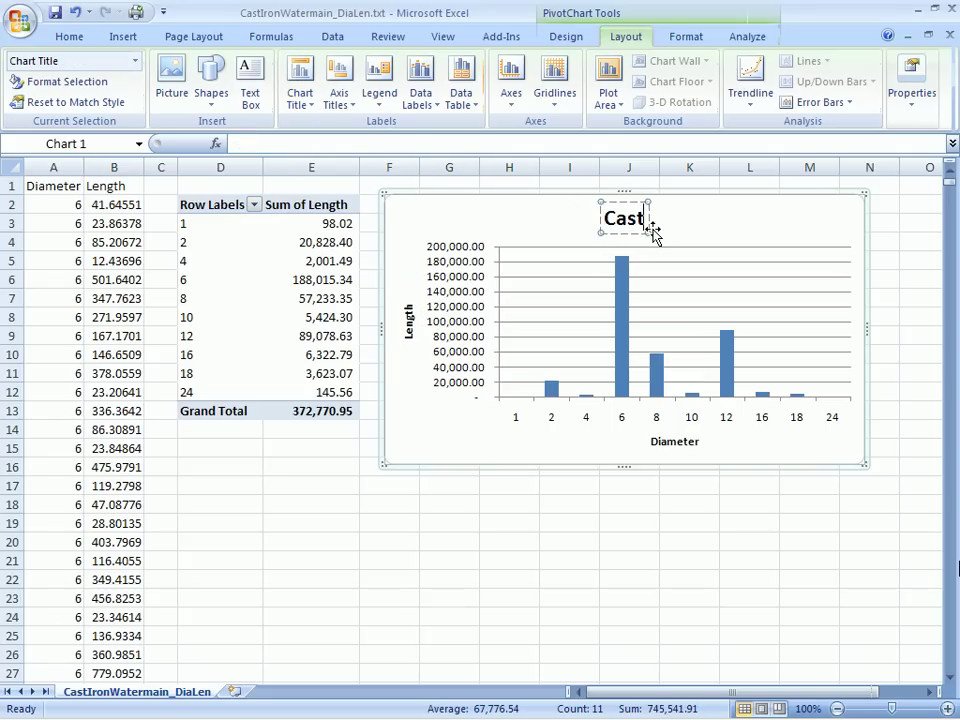
type(" Iron")
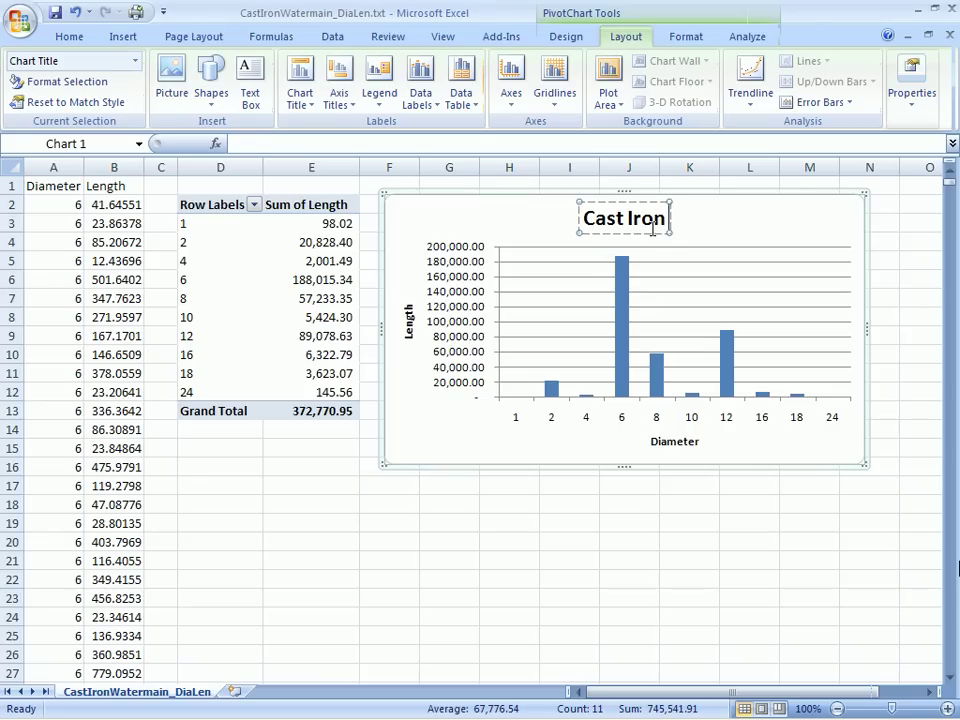
type(" Pipe Leng")
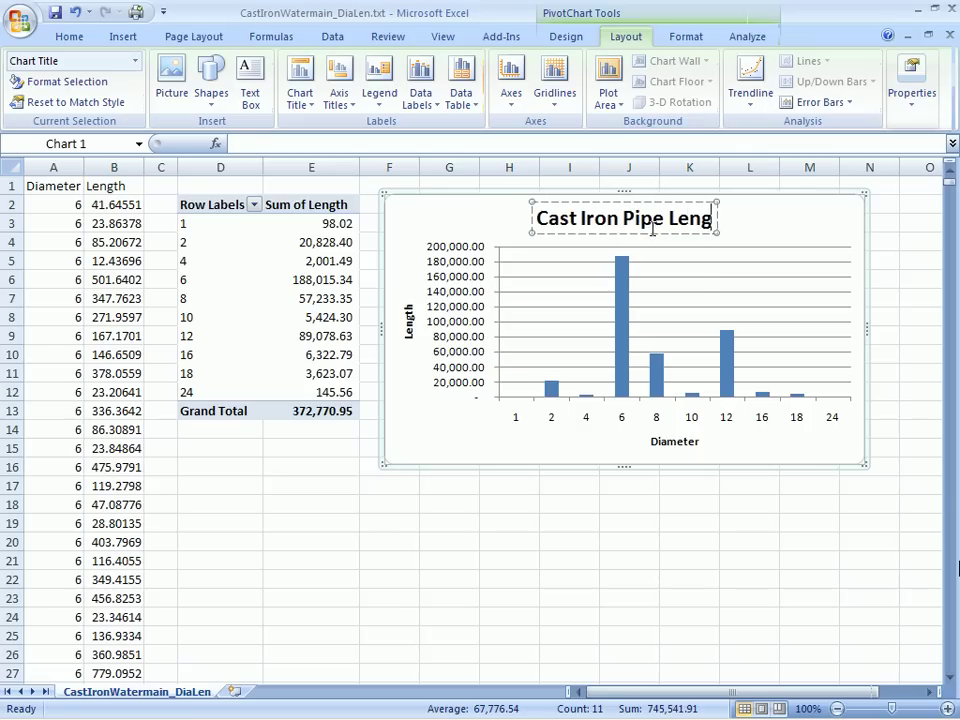
type("th vs")
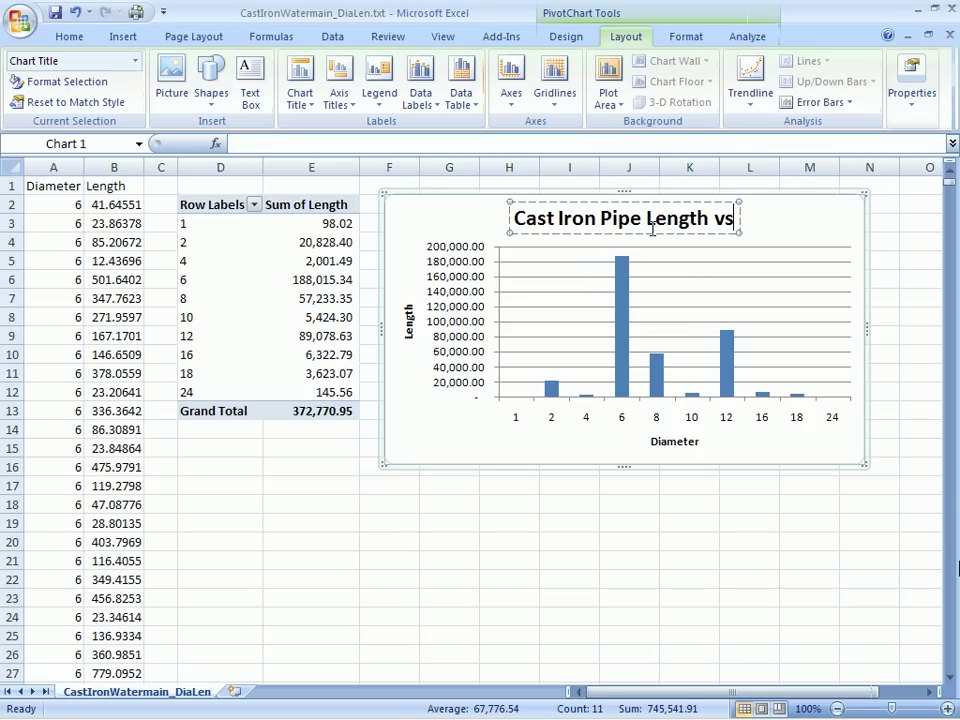
type(" Diameter")
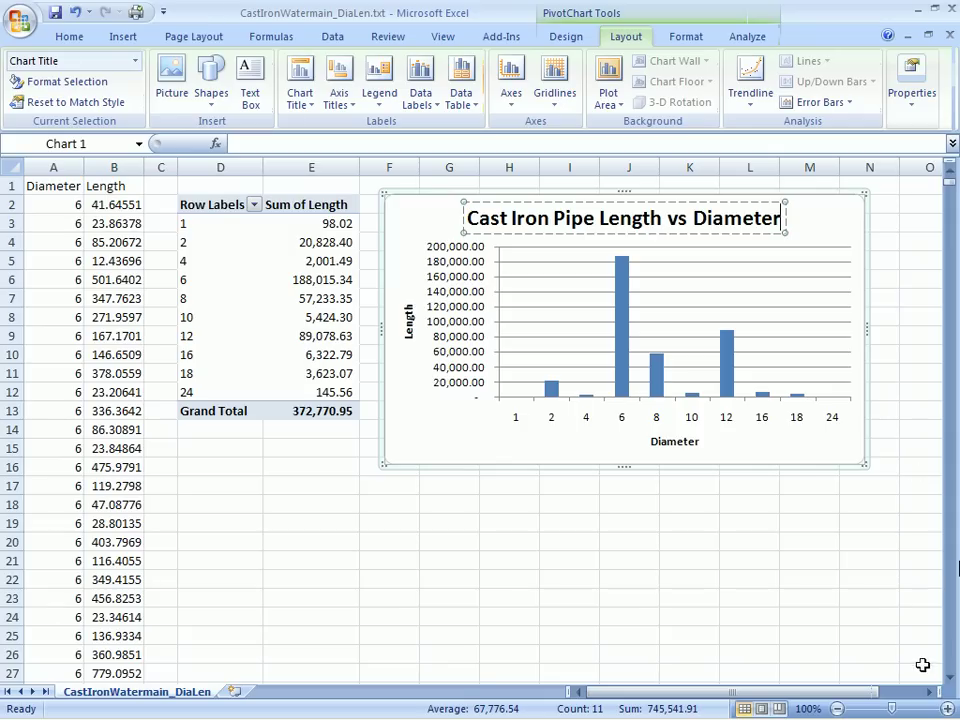
left_click(880, 654)
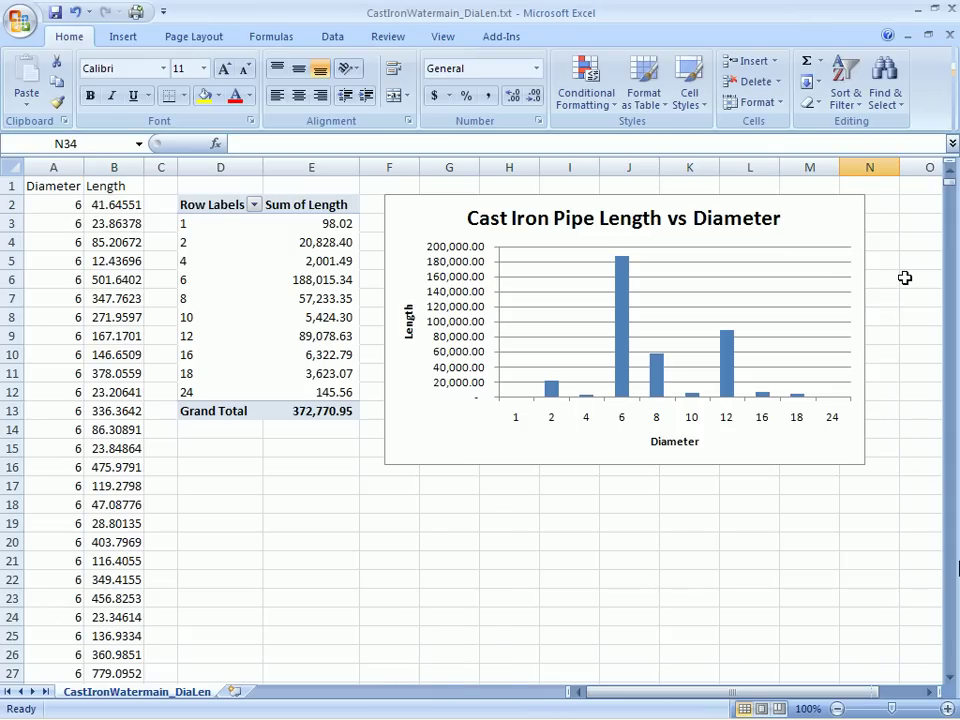